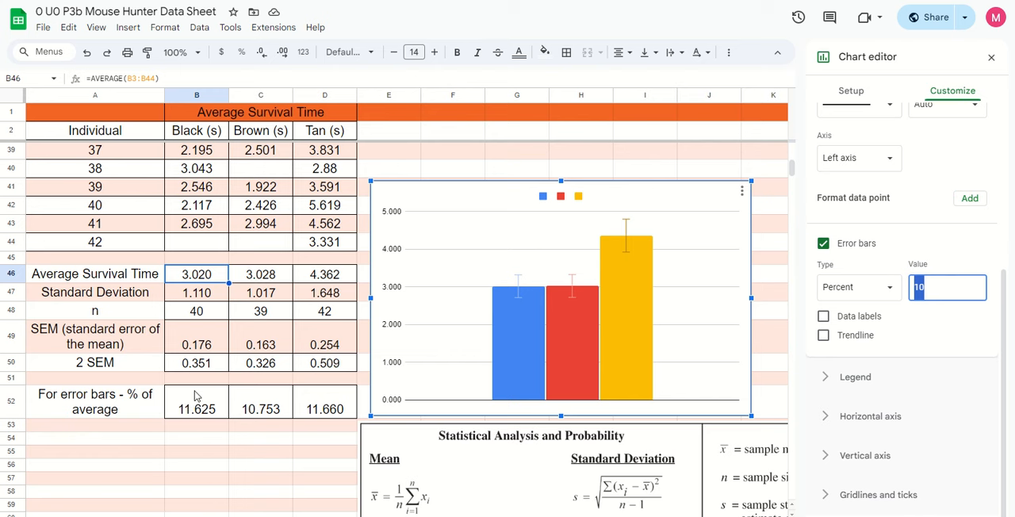
# Set the error bars of all series to 11.625 percent and check the error bar value of the Column 1 series
pyautogui.write('1.625')
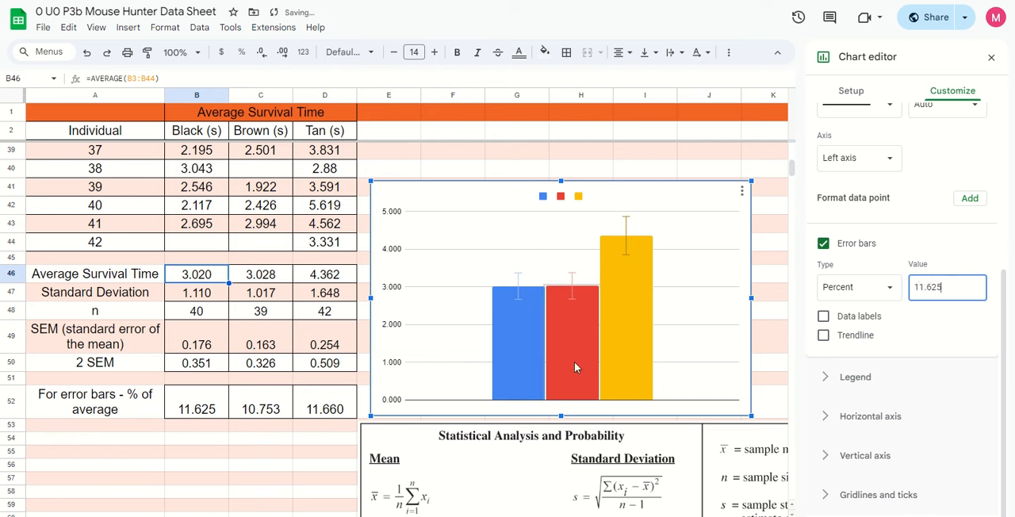
pyautogui.scroll(3, 931, 325)
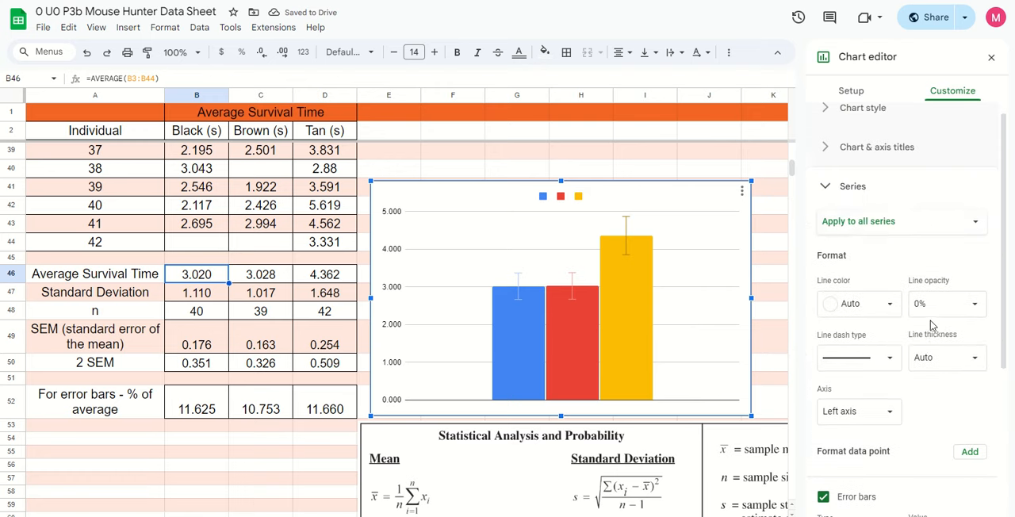
pyautogui.click(872, 222)
pyautogui.click(869, 244)
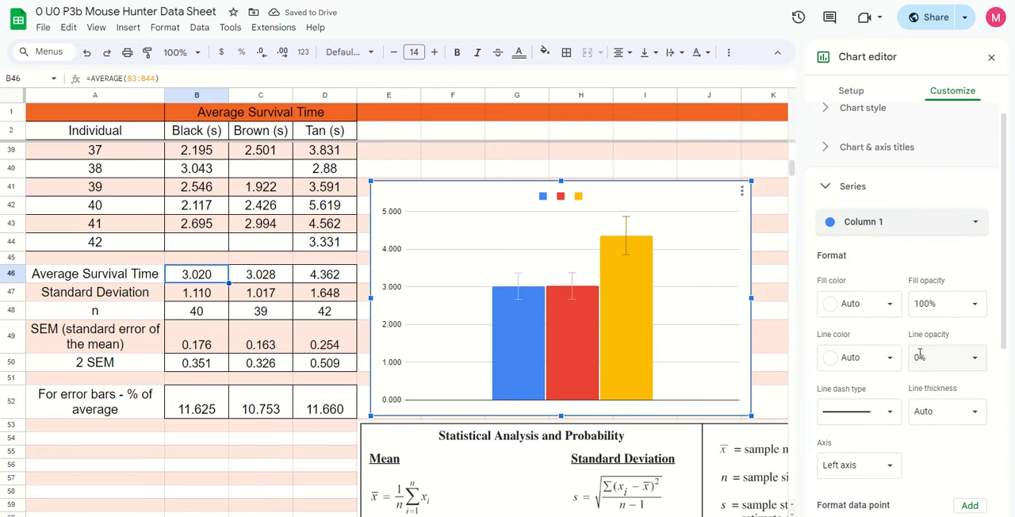
pyautogui.scroll(-3, 912, 361)
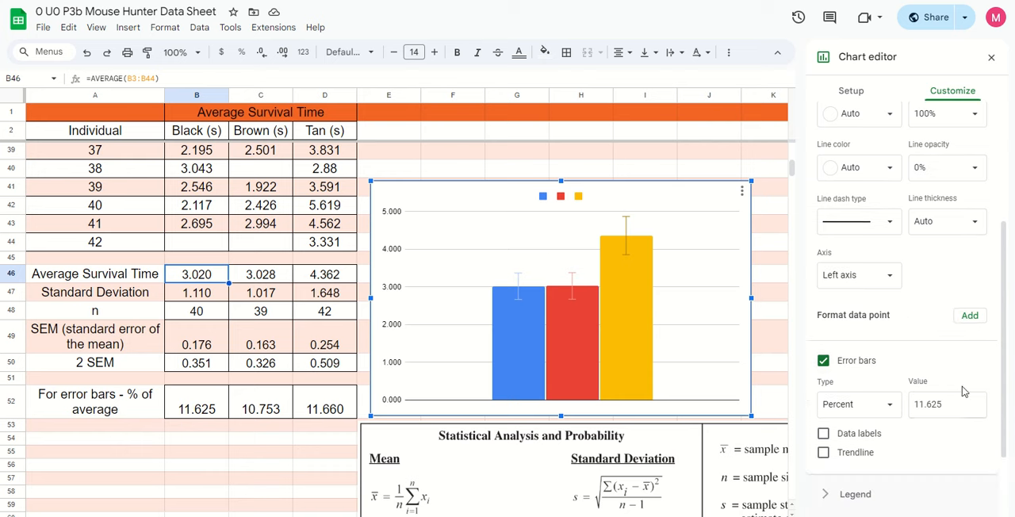
pyautogui.scroll(-3, 951, 385)
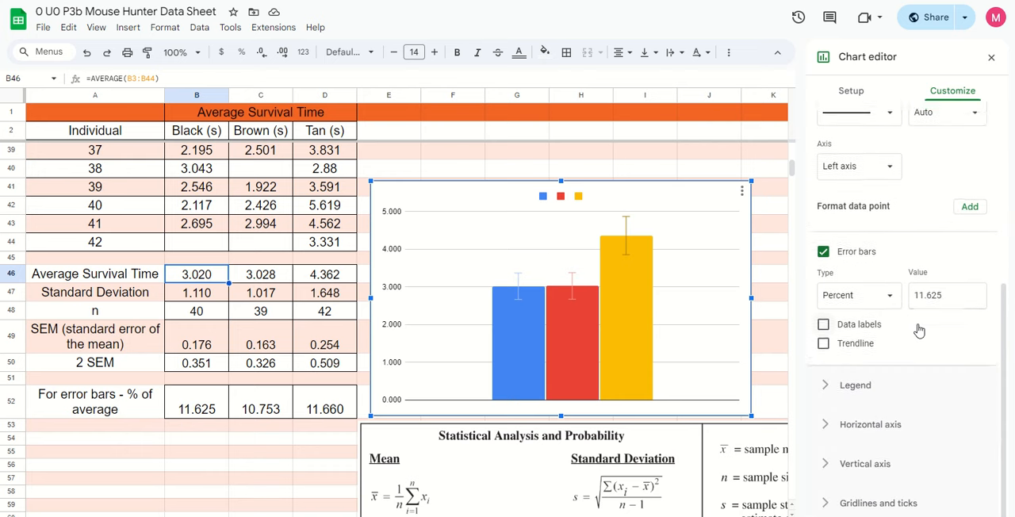
# Set the error bars of the Column 2 series to 10.753 percent
pyautogui.scroll(5, 917, 327)
pyautogui.click(903, 235)
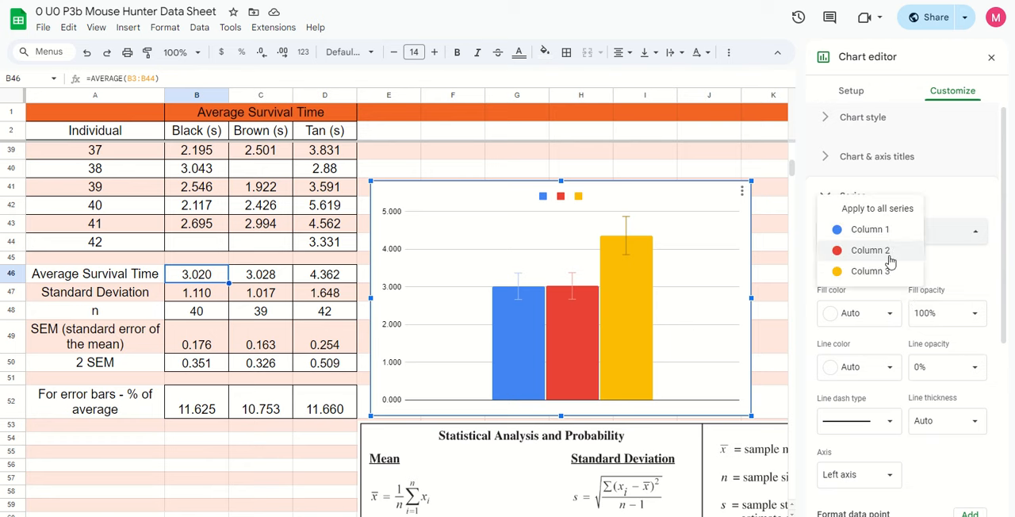
pyautogui.click(890, 252)
pyautogui.scroll(-3, 955, 341)
pyautogui.click(946, 408)
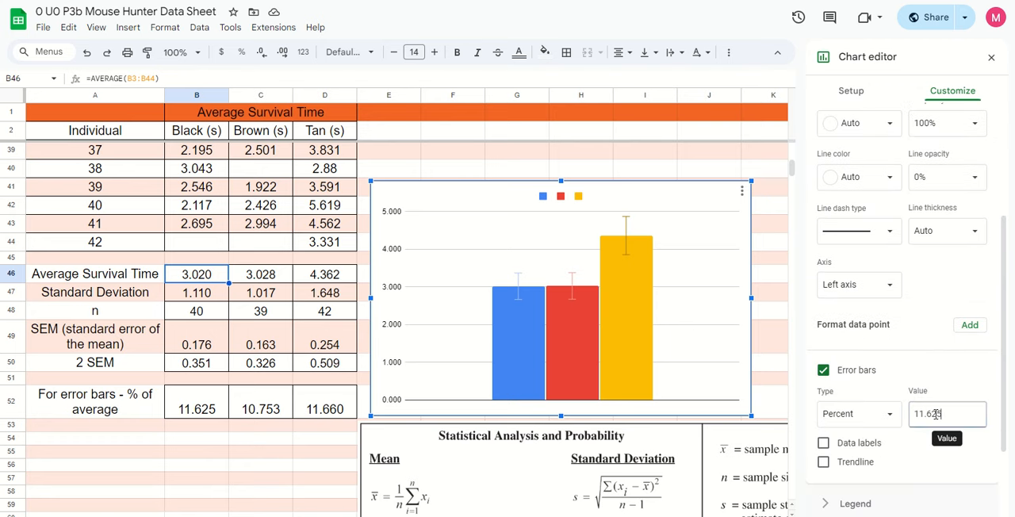
pyautogui.moveTo(946, 408); pyautogui.dragTo(908, 418)
pyautogui.write('10')
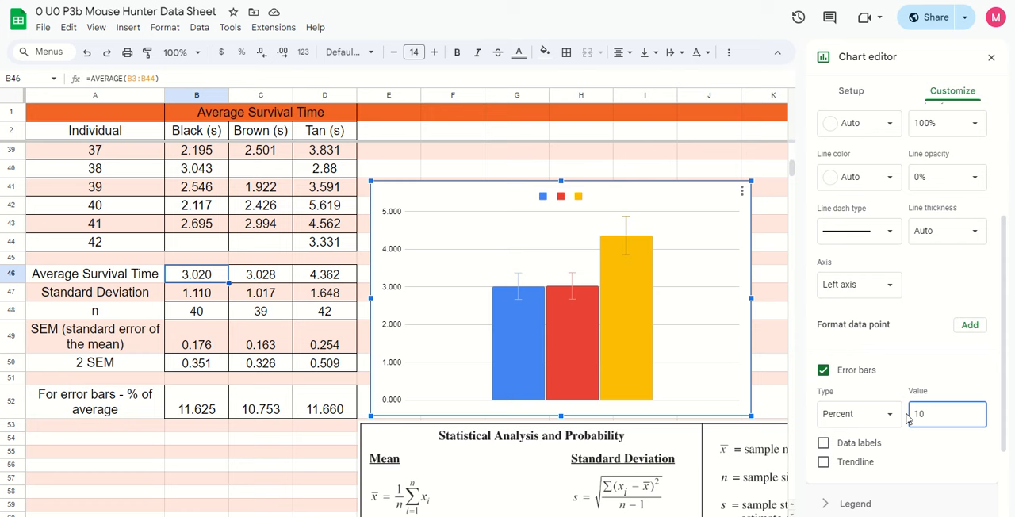
pyautogui.write('.753')
# Check the error bar percentages applied to the Column 1 and Column 2 series
pyautogui.scroll(3, 942, 393)
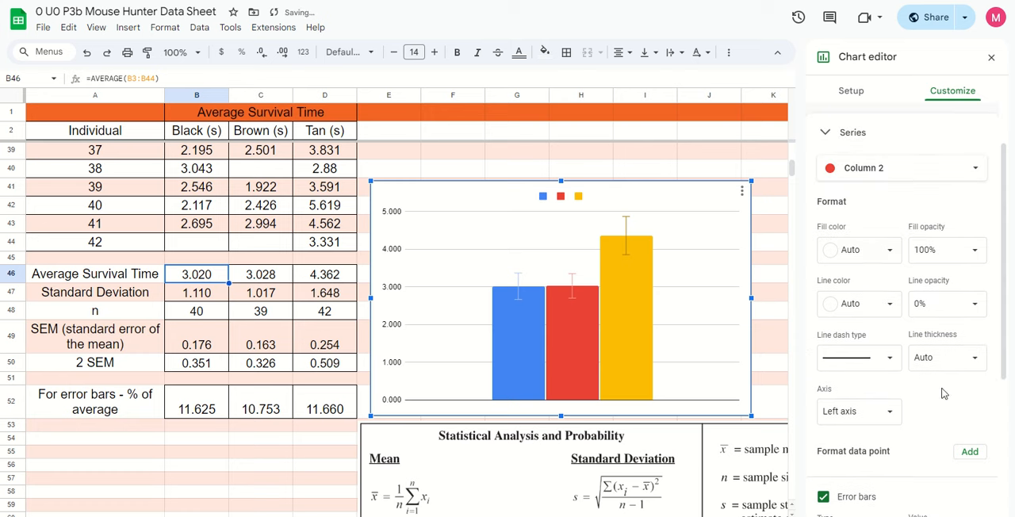
pyautogui.click(881, 166)
pyautogui.click(871, 147)
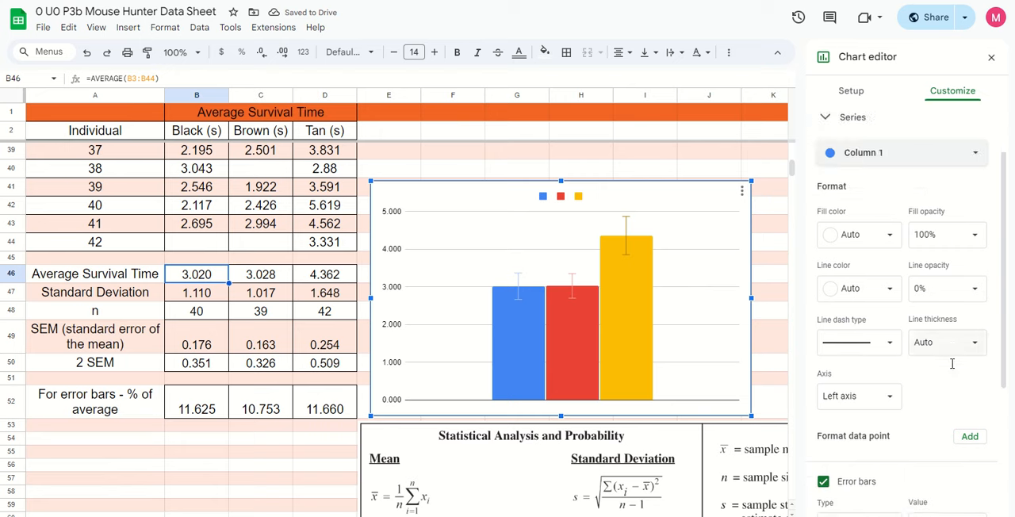
pyautogui.scroll(-3, 947, 369)
pyautogui.scroll(3, 942, 370)
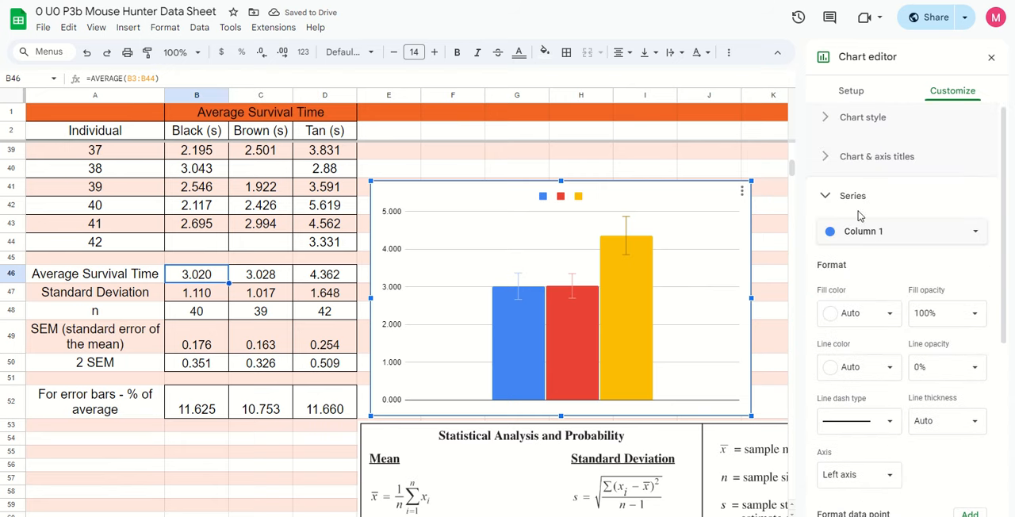
pyautogui.click(840, 232)
pyautogui.click(860, 250)
pyautogui.scroll(-3, 955, 385)
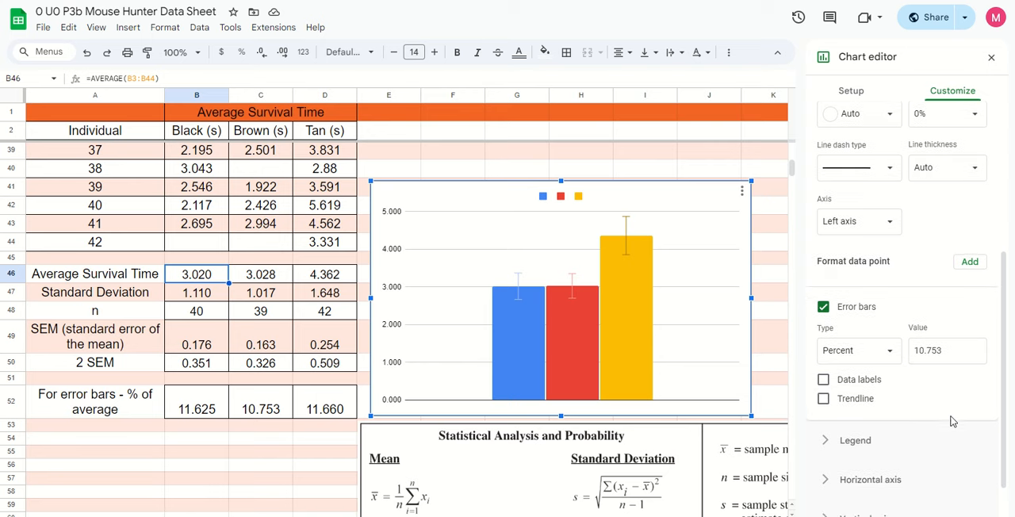
# Set the error bars of the Column 3 series to 11.66 percent
pyautogui.scroll(3, 954, 382)
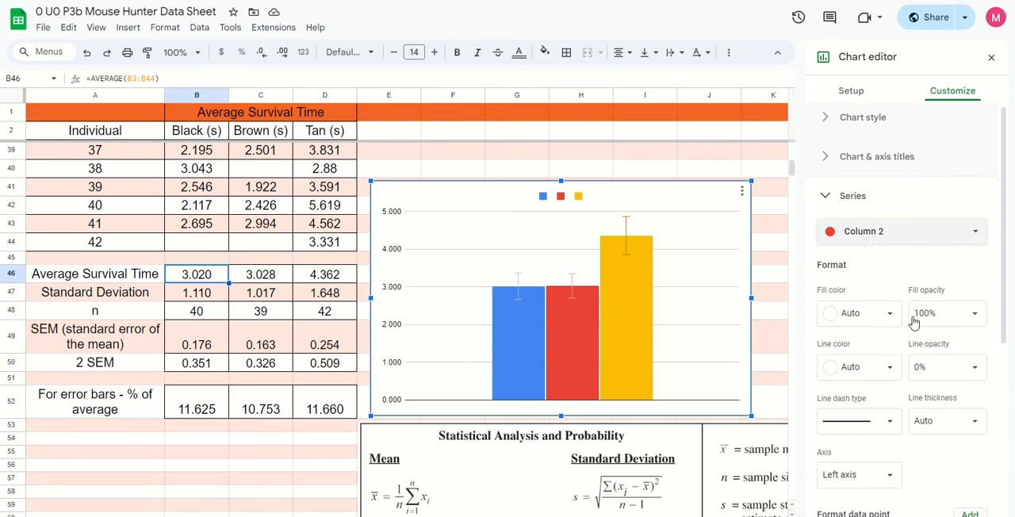
pyautogui.click(854, 233)
pyautogui.click(870, 251)
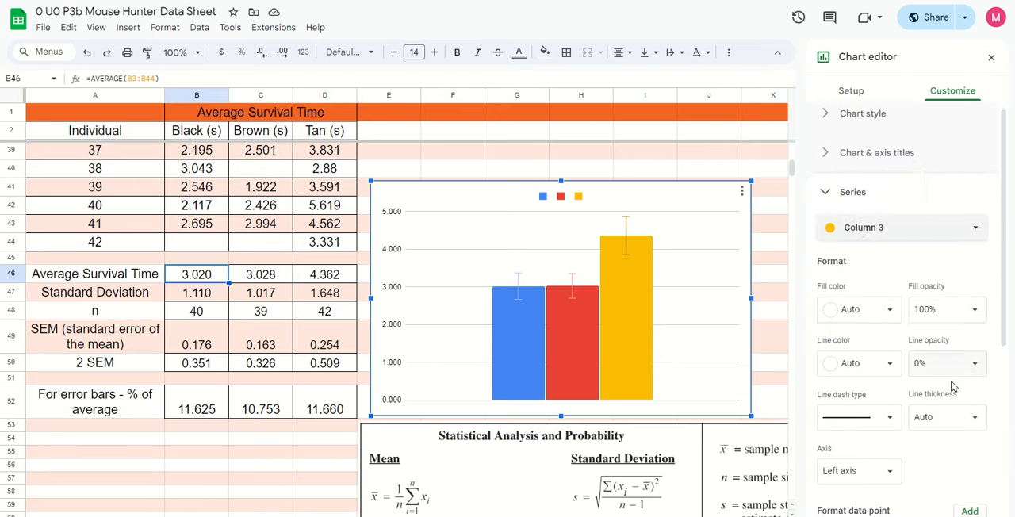
pyautogui.scroll(-3, 951, 388)
pyautogui.moveTo(953, 351); pyautogui.dragTo(898, 357)
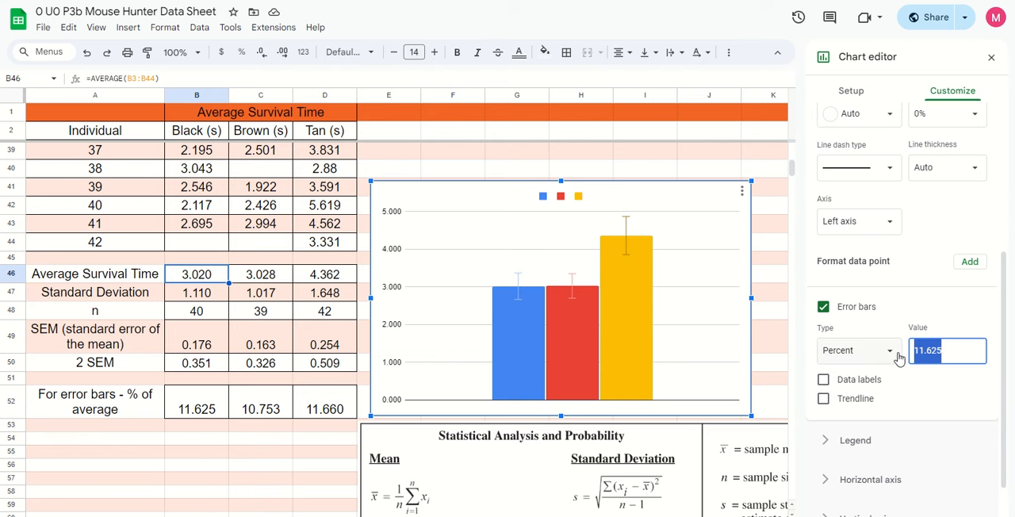
pyautogui.write('1')
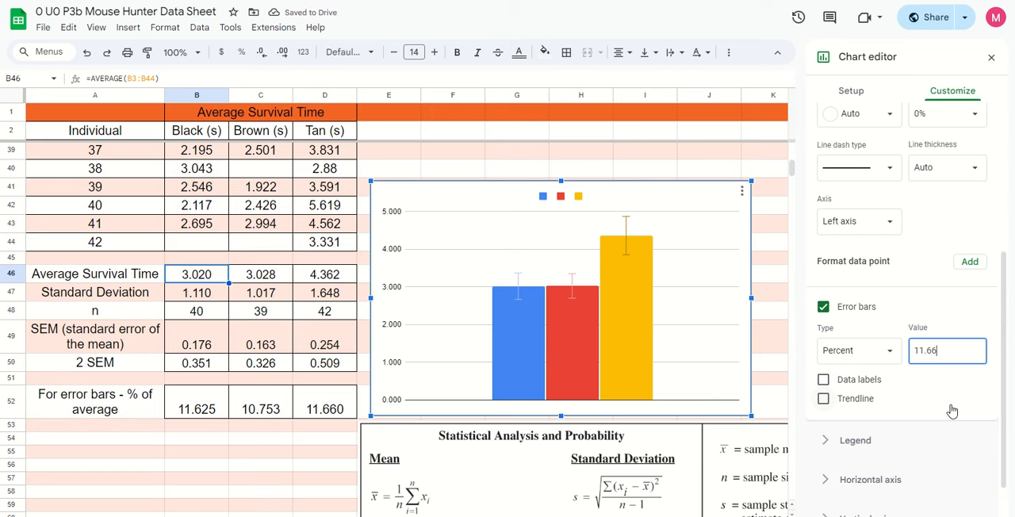
pyautogui.scroll(3, 952, 409)
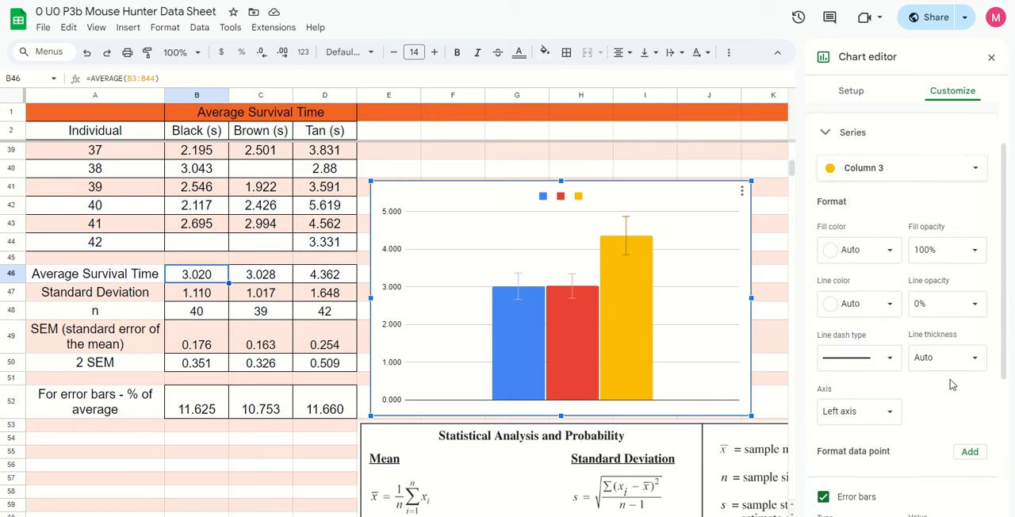
# Try error bar percentages of 50 and 2 on the Column 3 series and restore the value to 11.66
pyautogui.scroll(-4, 950, 389)
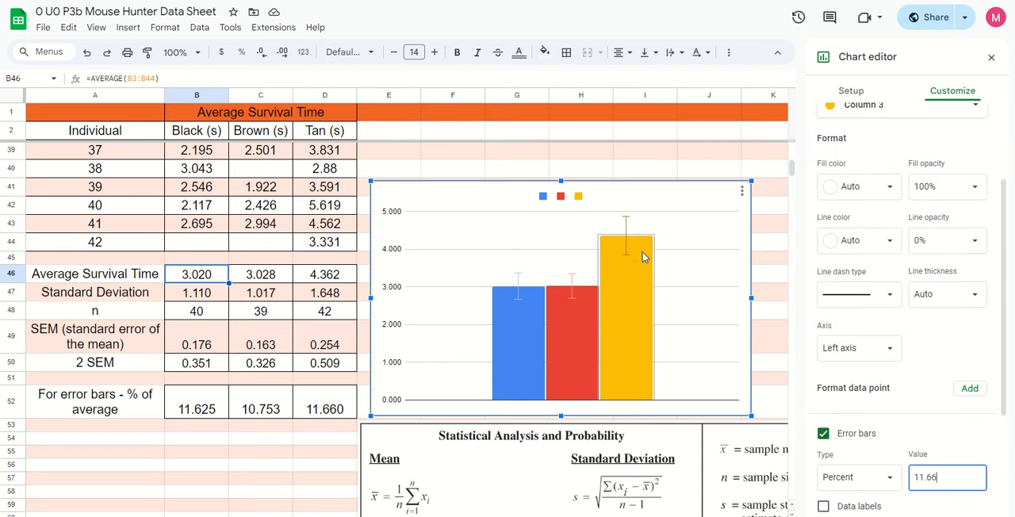
pyautogui.scroll(-2, 923, 377)
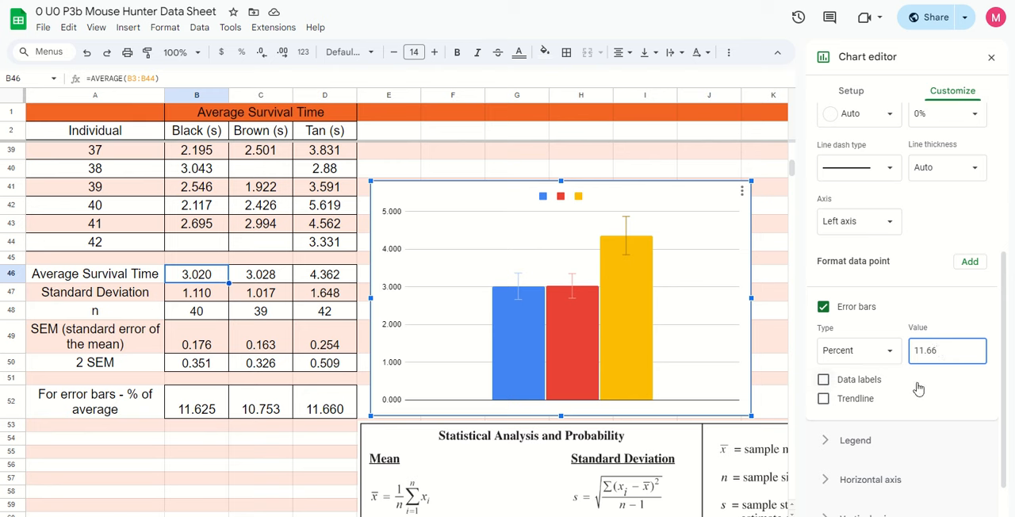
pyautogui.doubleClick(942, 352)
pyautogui.write('50')
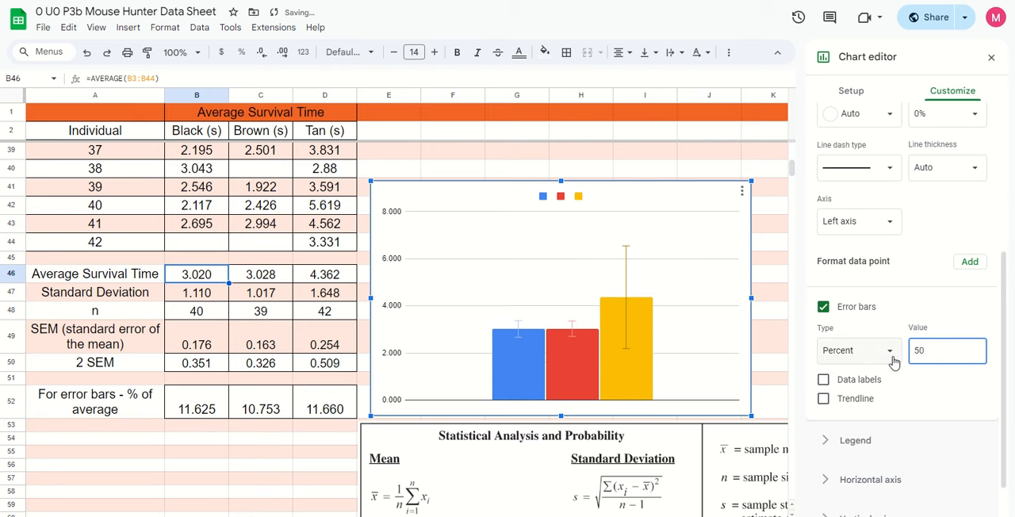
pyautogui.press('BackSpace')
pyautogui.write('0')
pyautogui.press('Left')
pyautogui.press('BackSpace')
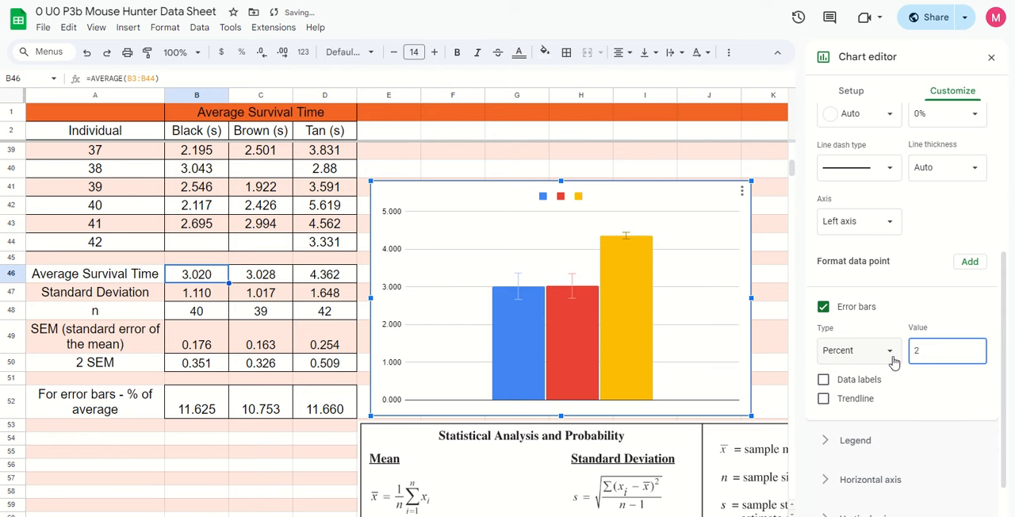
pyautogui.press('Delete')
pyautogui.write('0')
# Enable a trendline for the Column 3 series and close the chart editor
pyautogui.click(870, 398)
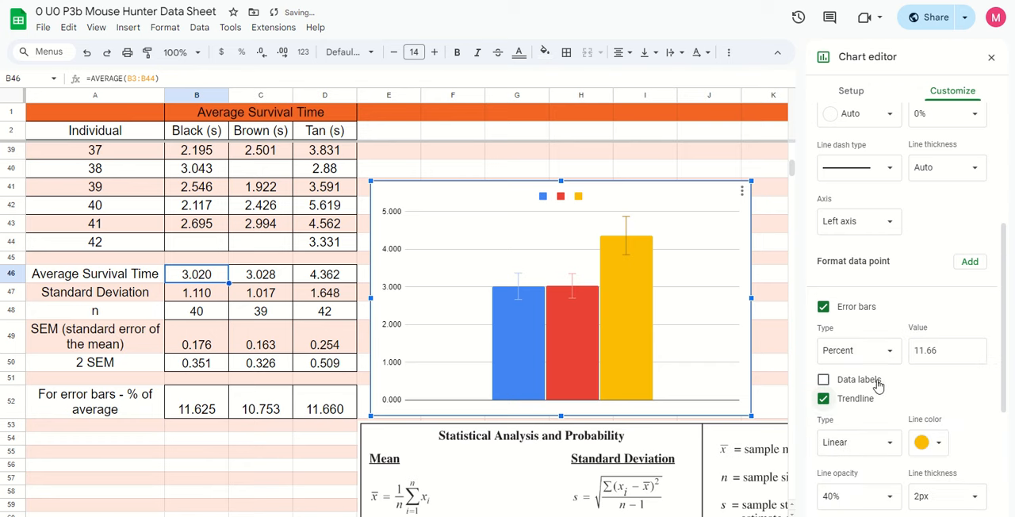
pyautogui.click(631, 309)
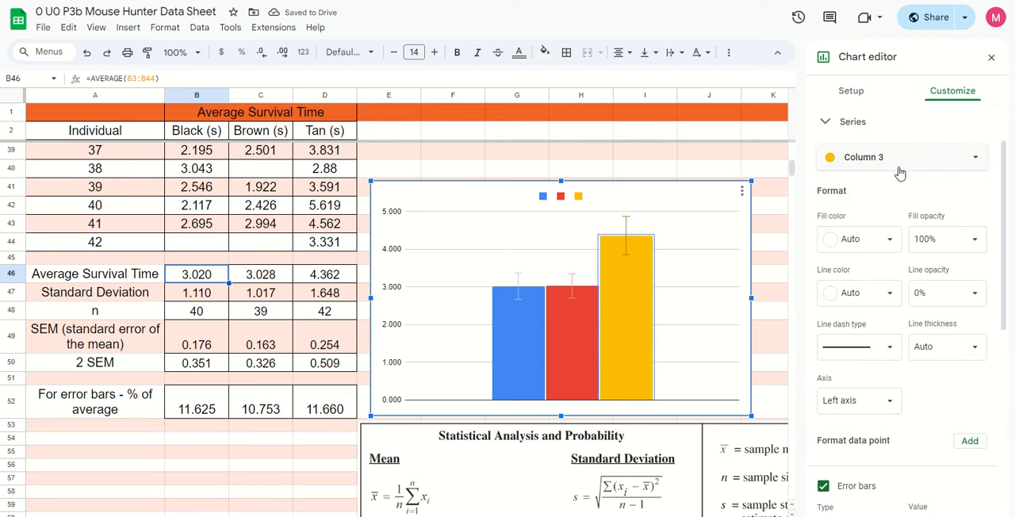
pyautogui.scroll(-1, 974, 452)
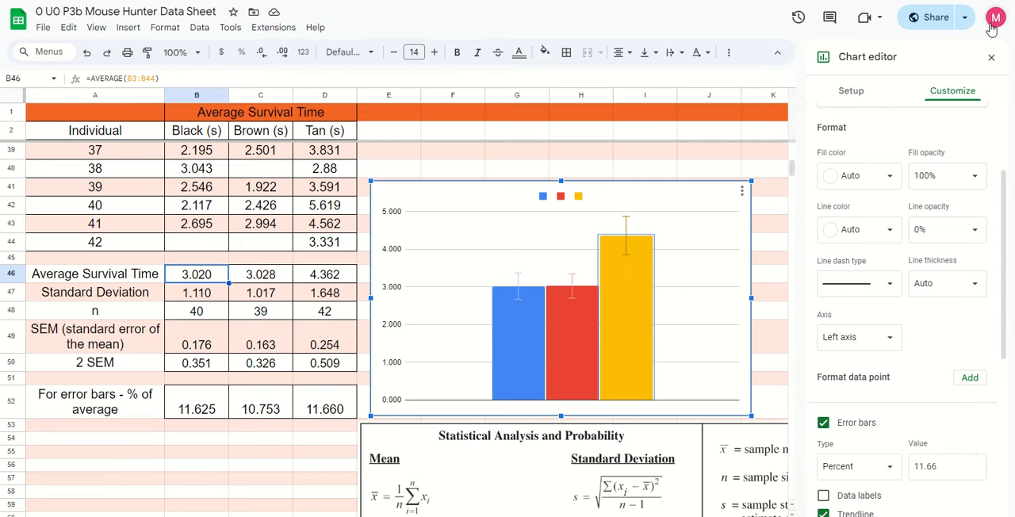
pyautogui.click(991, 57)
# Reopen the chart editor at the chart style settings and review the chart's setup and customization options
pyautogui.rightClick(714, 344)
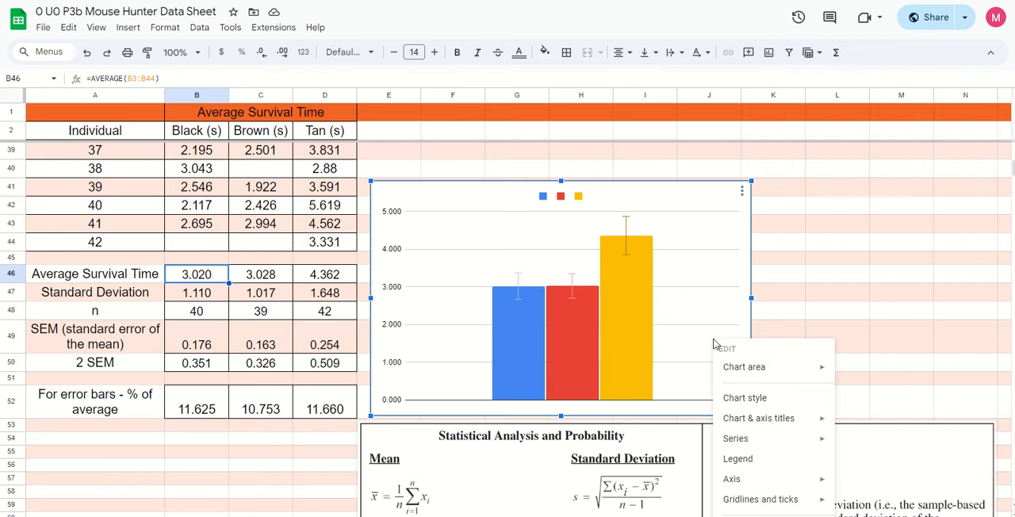
pyautogui.rightClick(626, 344)
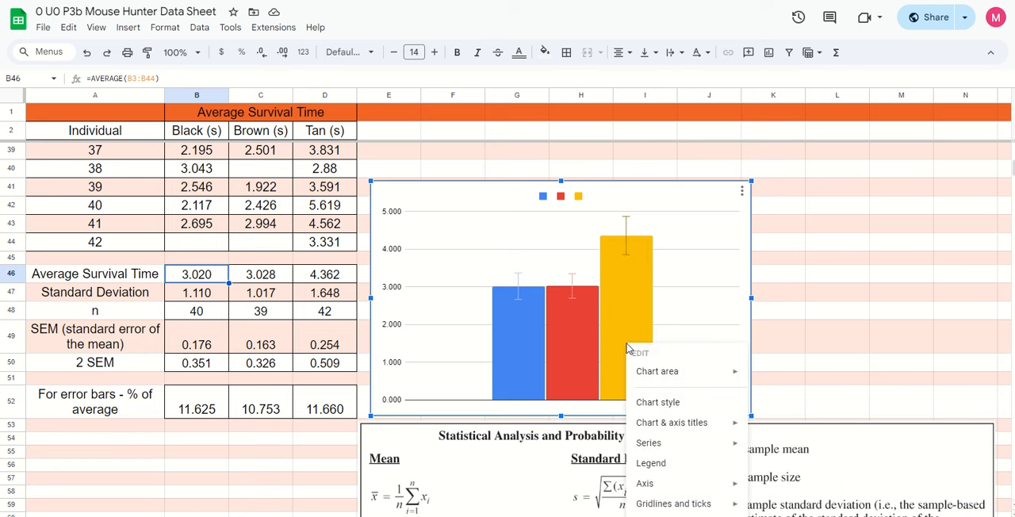
pyautogui.moveTo(664, 444)
pyautogui.click(657, 402)
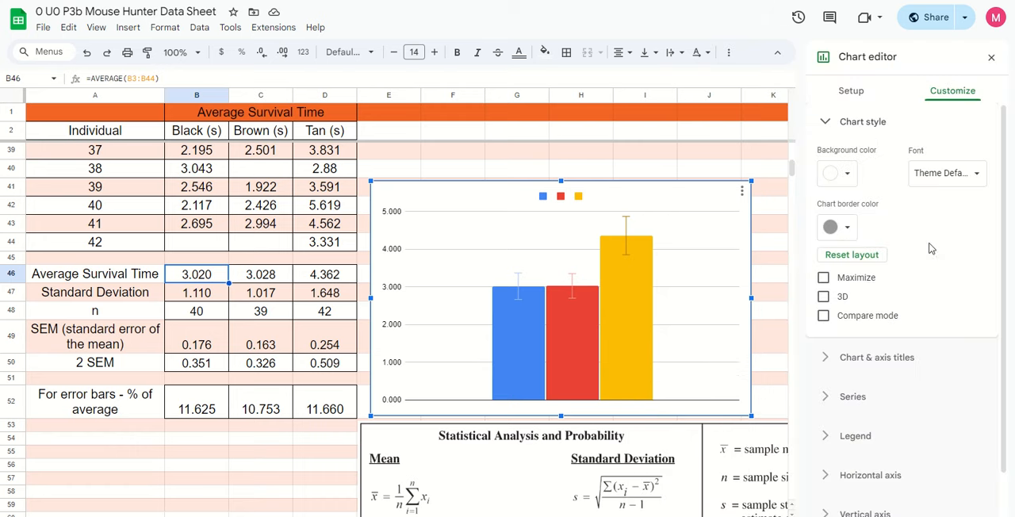
pyautogui.scroll(-2, 921, 302)
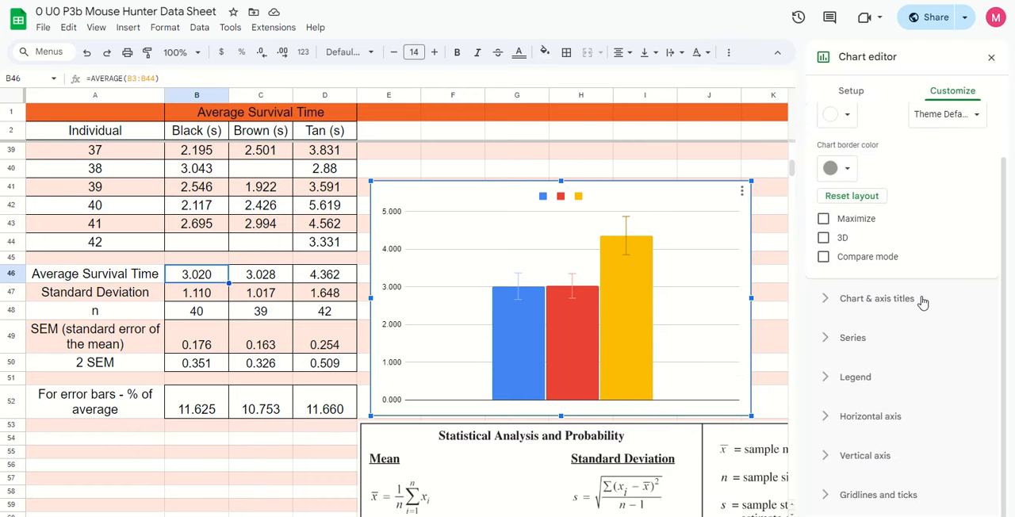
pyautogui.scroll(2, 928, 358)
pyautogui.click(850, 90)
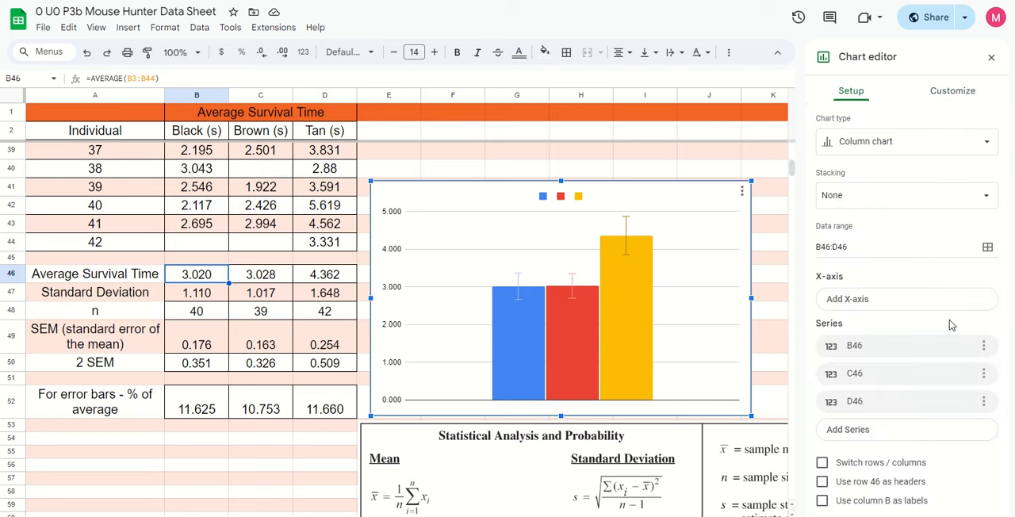
pyautogui.click(961, 100)
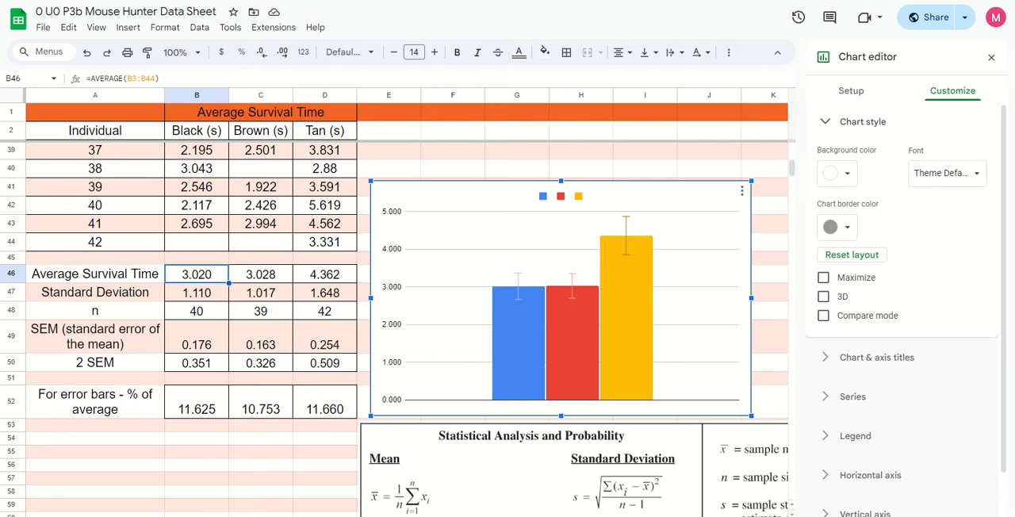
# Set the chart title to "Survival Times of Light Mice on Different Color Backgrounds"
pyautogui.click(527, 379)
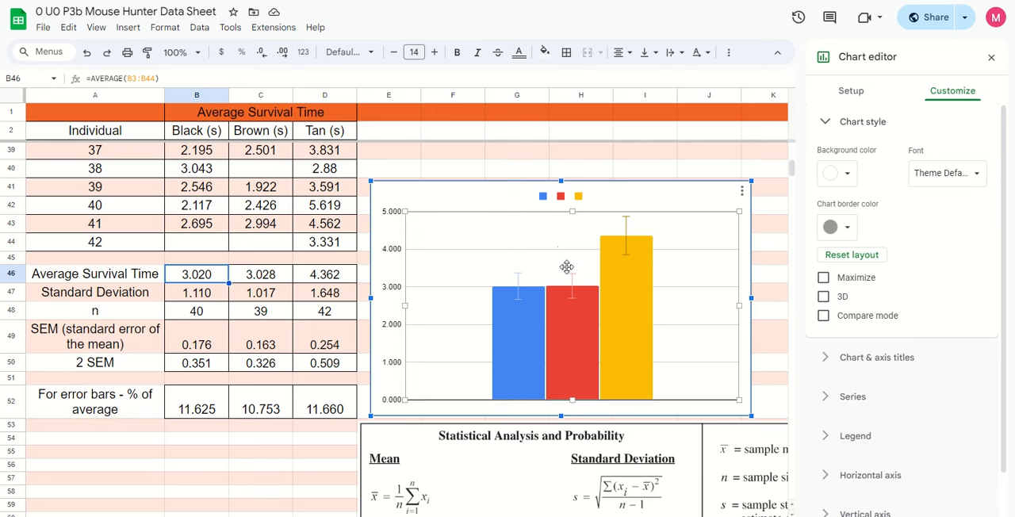
pyautogui.click(867, 358)
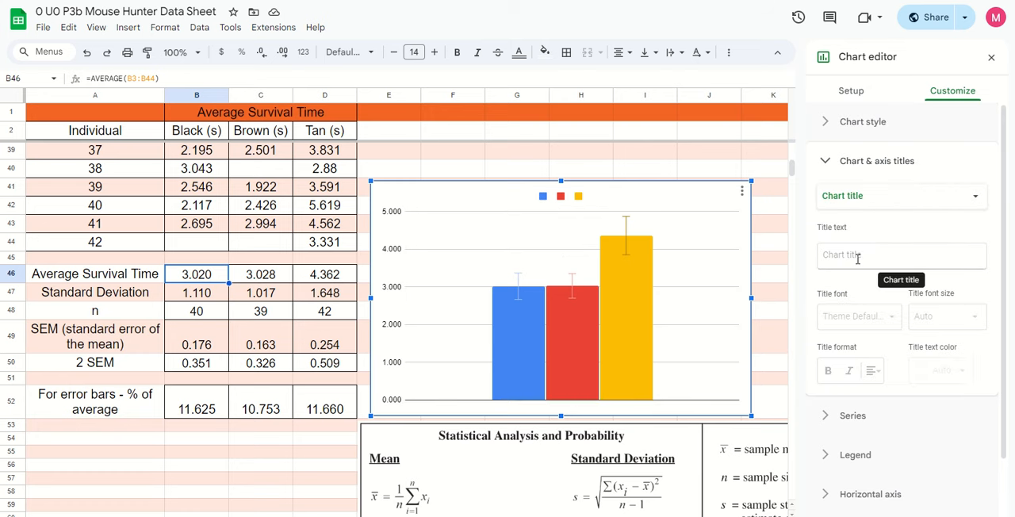
pyautogui.click(857, 258)
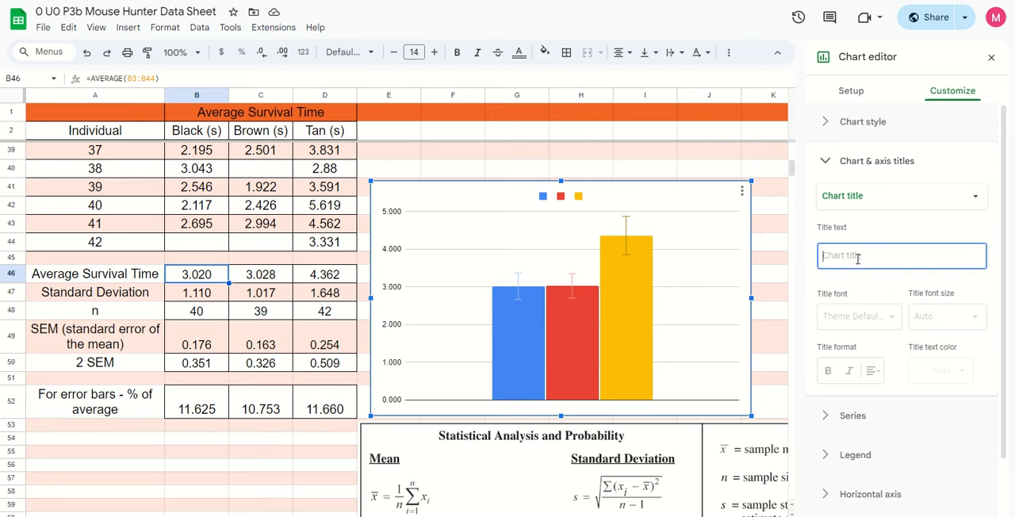
pyautogui.write('Survival Times o')
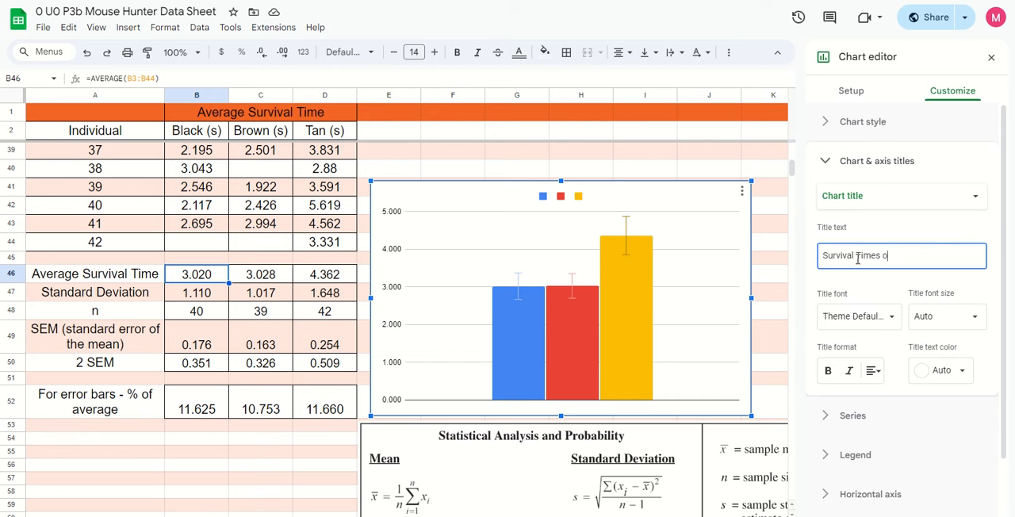
pyautogui.write('f Light Mice on Different')
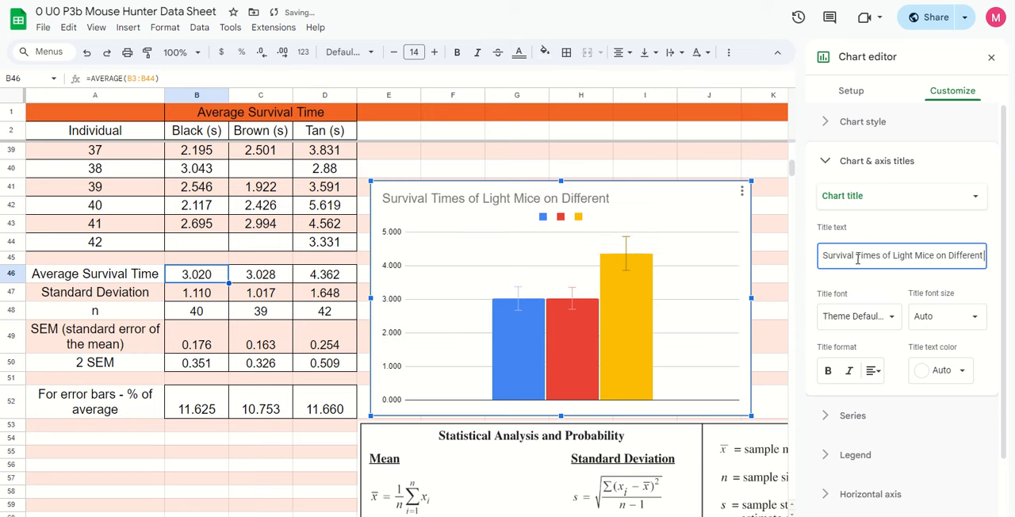
pyautogui.write(' Color Bac')
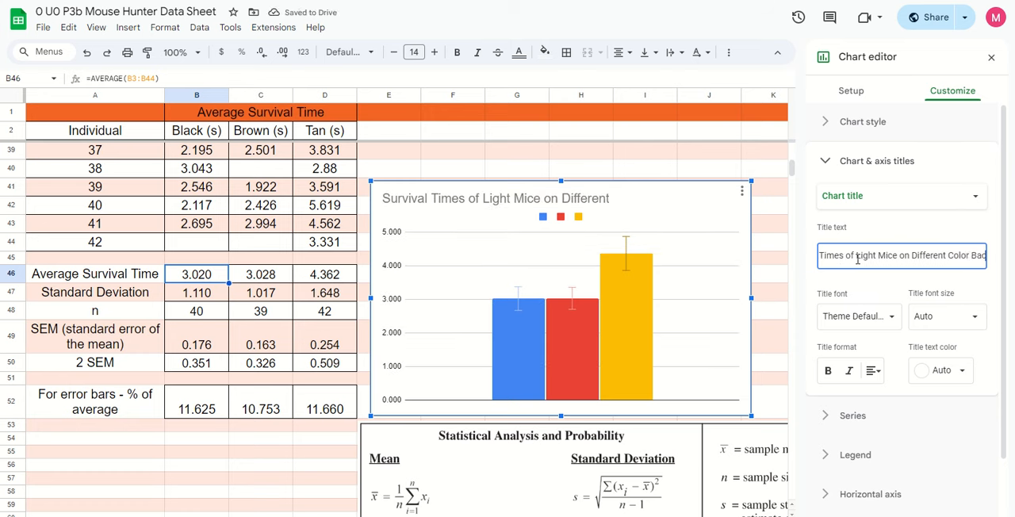
pyautogui.write('kgroun')
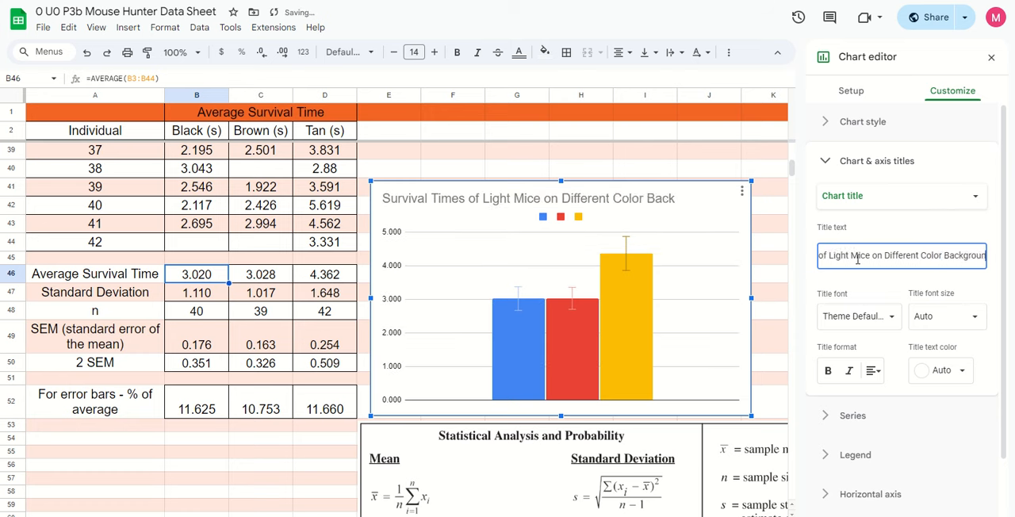
pyautogui.write('ds')
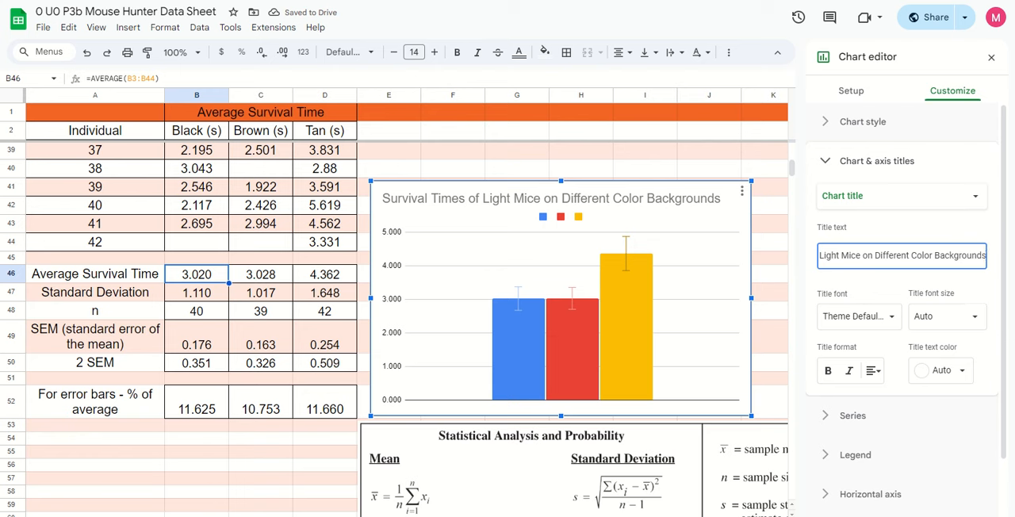
pyautogui.press('Return')
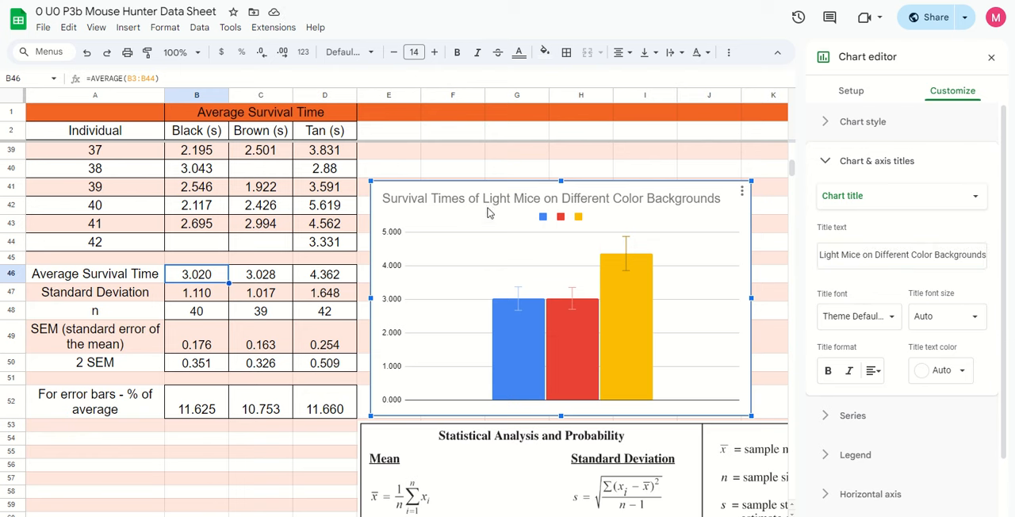
# Set the chart's horizontal axis title to "Ground Color"
pyautogui.click(851, 197)
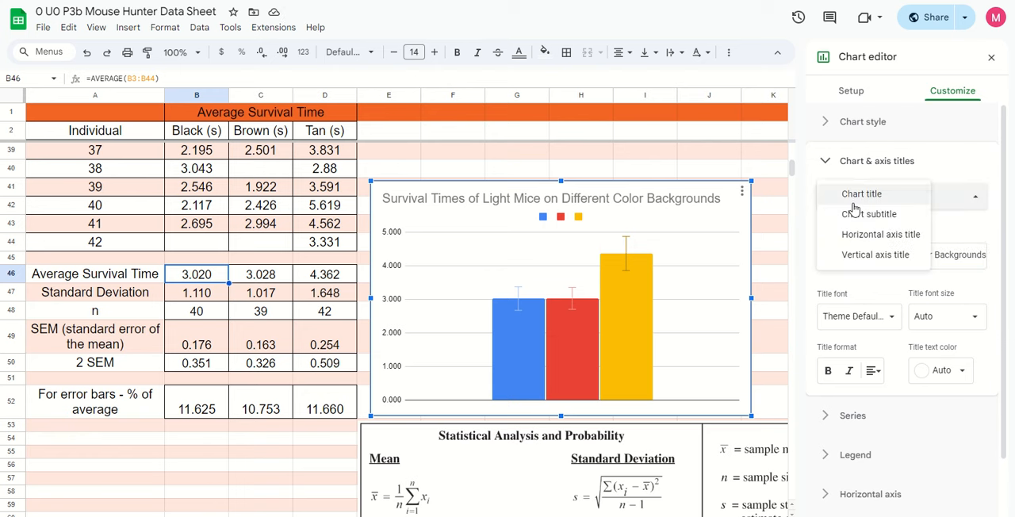
pyautogui.click(847, 237)
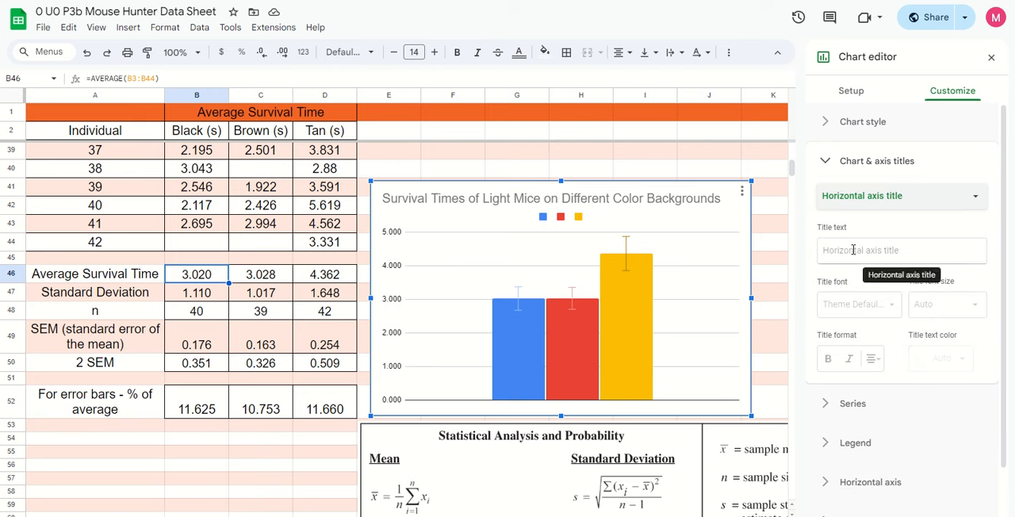
pyautogui.click(852, 250)
pyautogui.write('Ground Color')
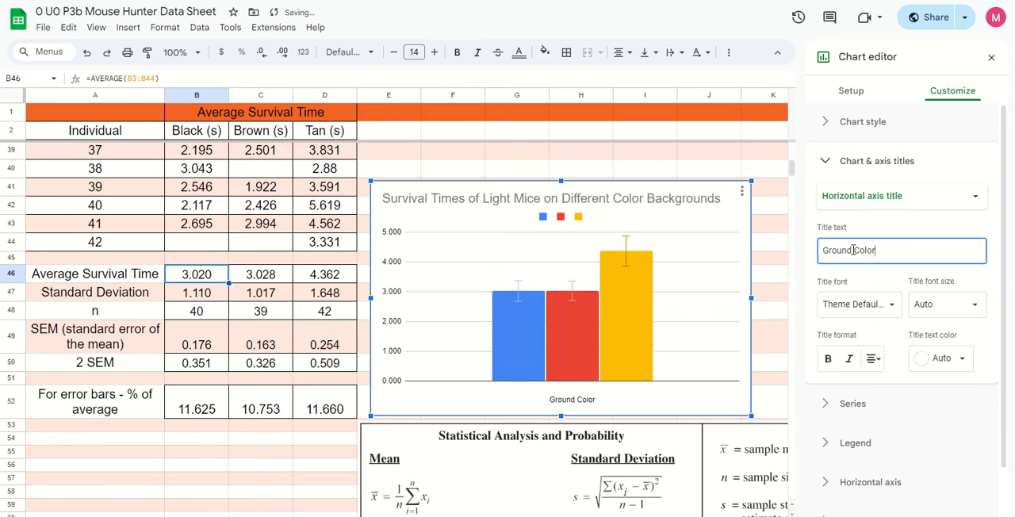
# Set the chart's vertical axis title to "Average Survival Time (s)"
pyautogui.click(860, 198)
pyautogui.click(857, 216)
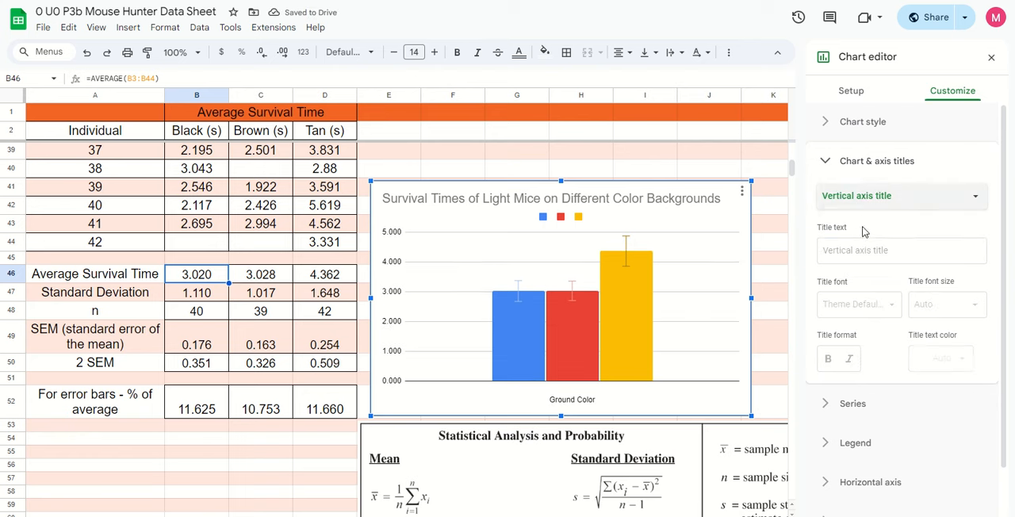
pyautogui.click(866, 257)
pyautogui.write('A')
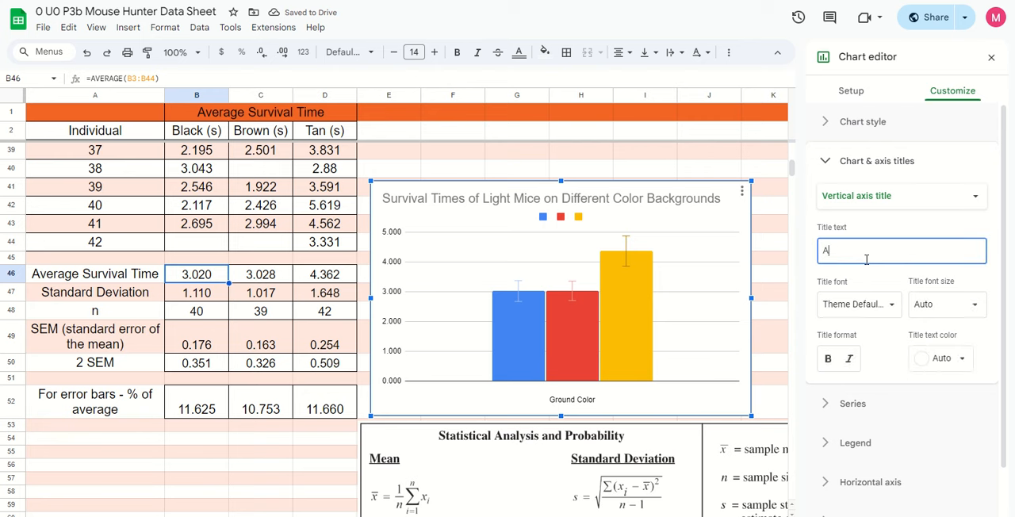
pyautogui.write('verage Survival Time (s')
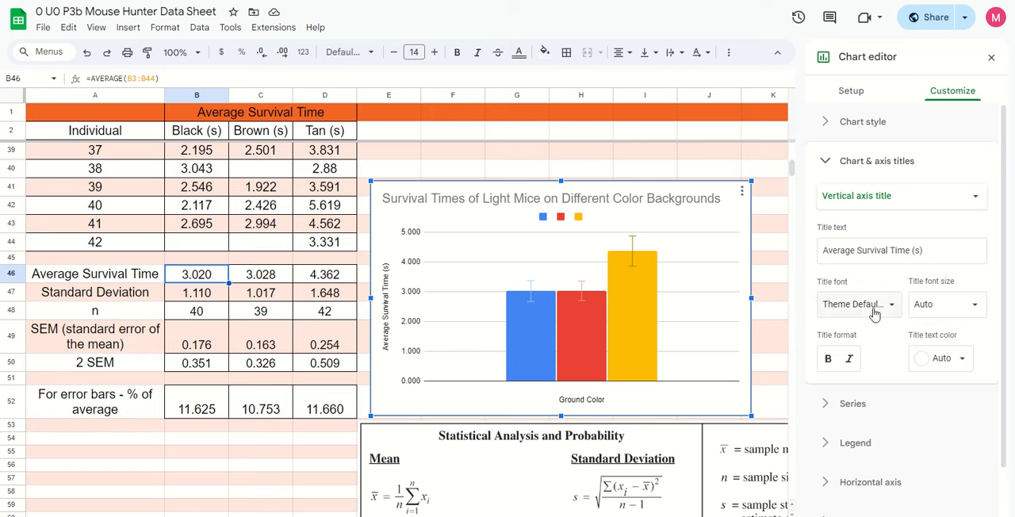
# Set the fill color of the Column 1 series to black
pyautogui.scroll(-1, 852, 321)
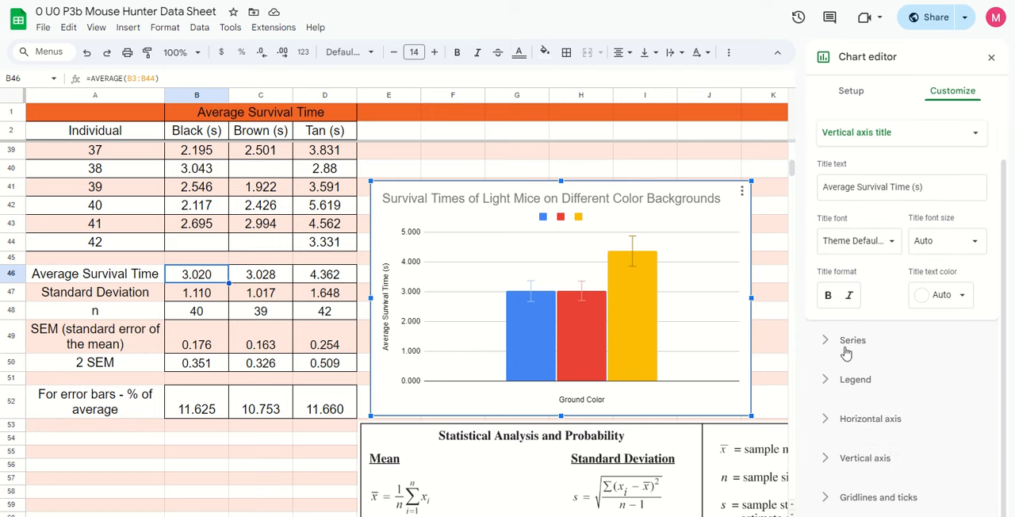
pyautogui.click(845, 347)
pyautogui.click(916, 173)
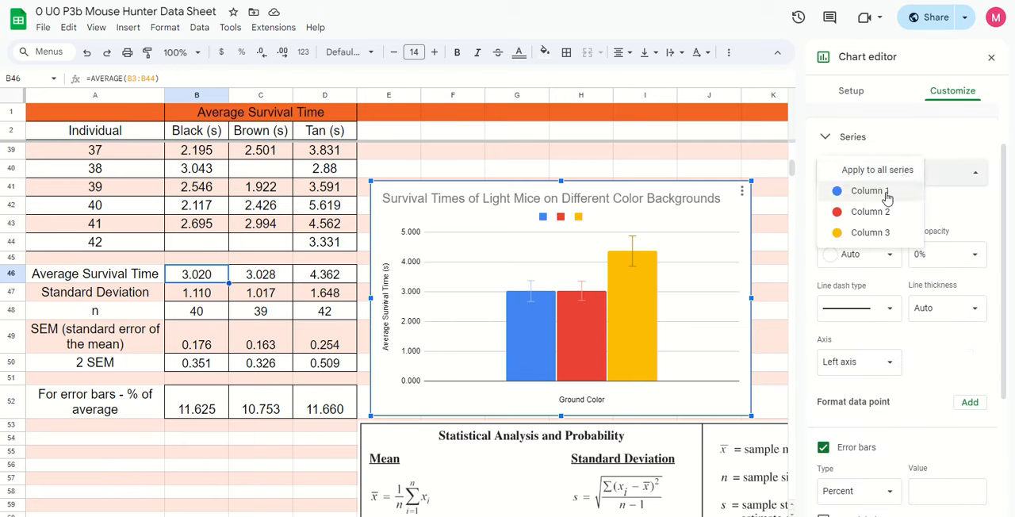
pyautogui.click(884, 193)
pyautogui.scroll(-1, 947, 250)
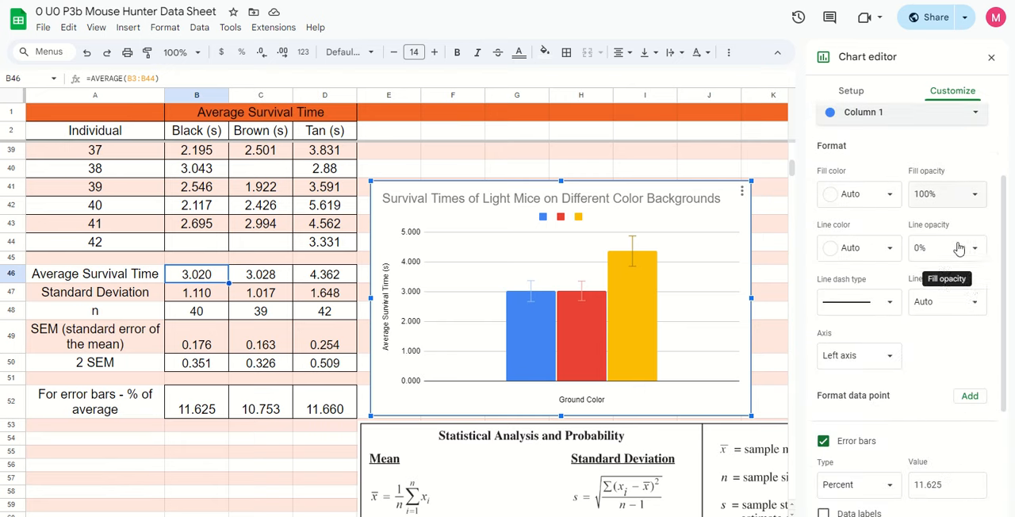
pyautogui.click(886, 196)
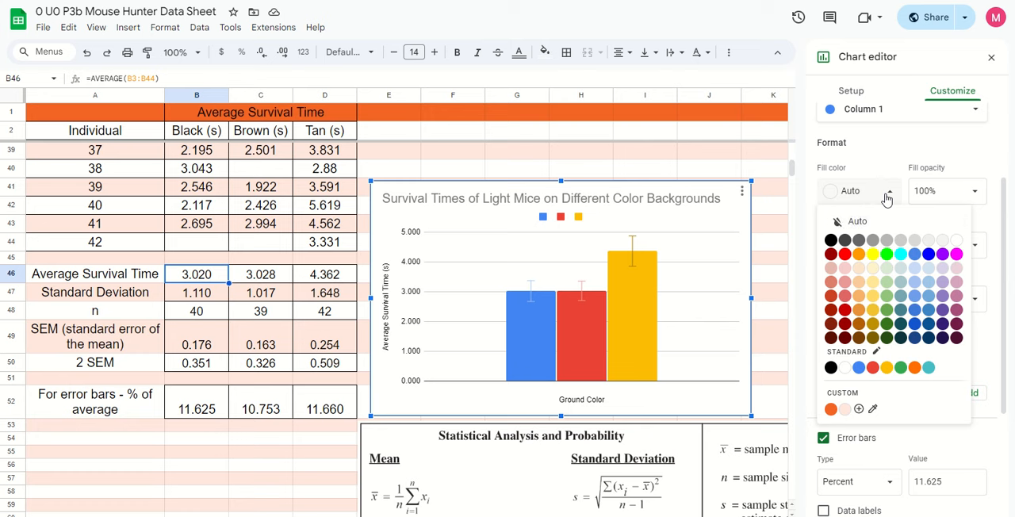
pyautogui.click(830, 240)
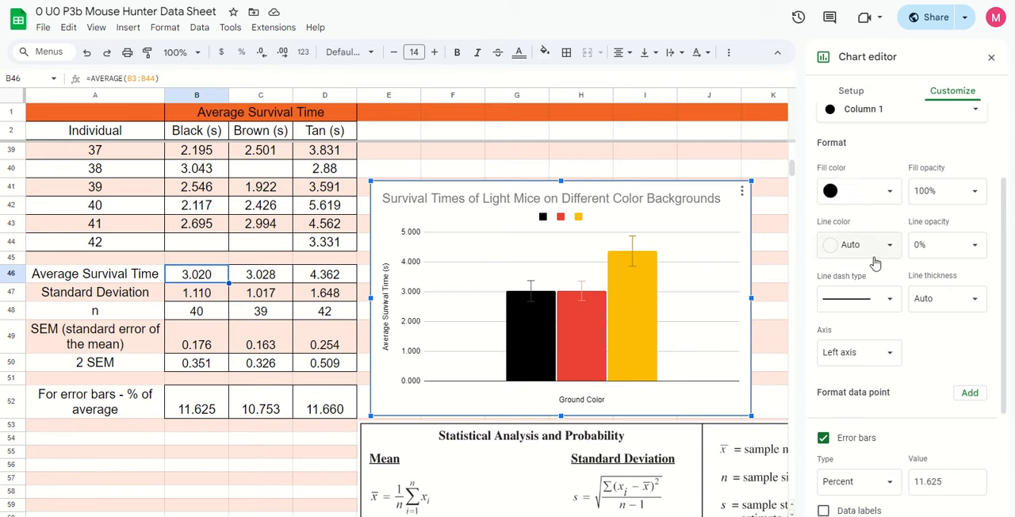
# Set the fill color of the Column 2 series to a dark reddish brown
pyautogui.scroll(-1, 875, 264)
pyautogui.scroll(2, 873, 238)
pyautogui.click(872, 177)
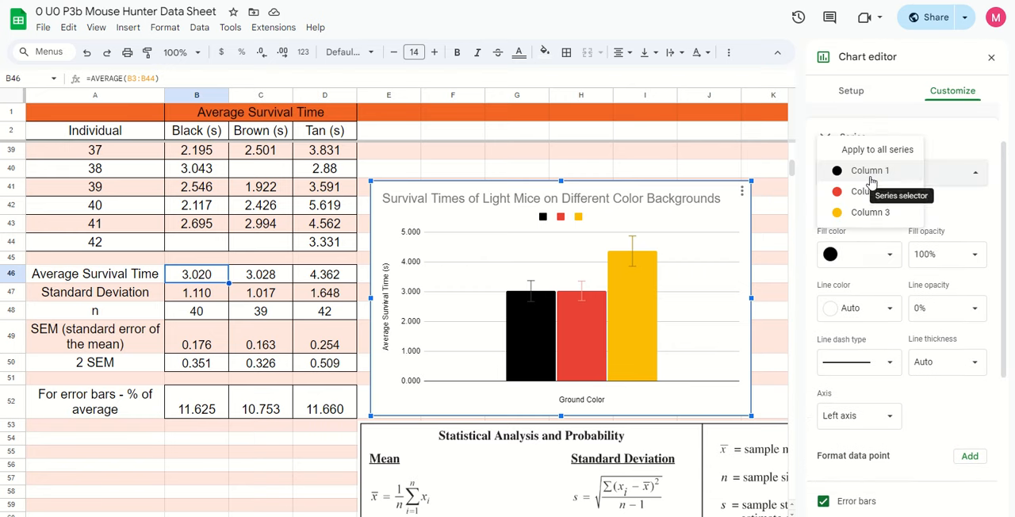
pyautogui.click(867, 192)
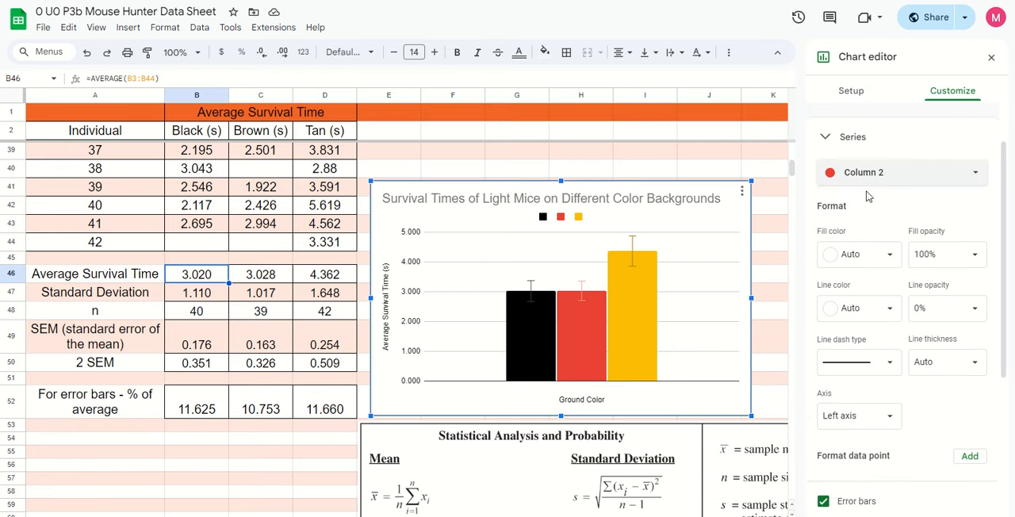
pyautogui.click(882, 257)
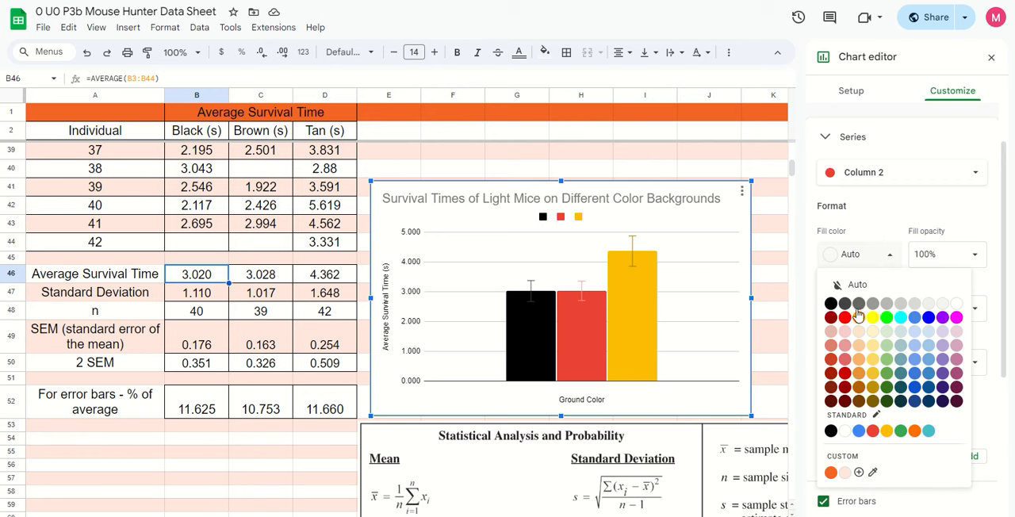
pyautogui.click(831, 386)
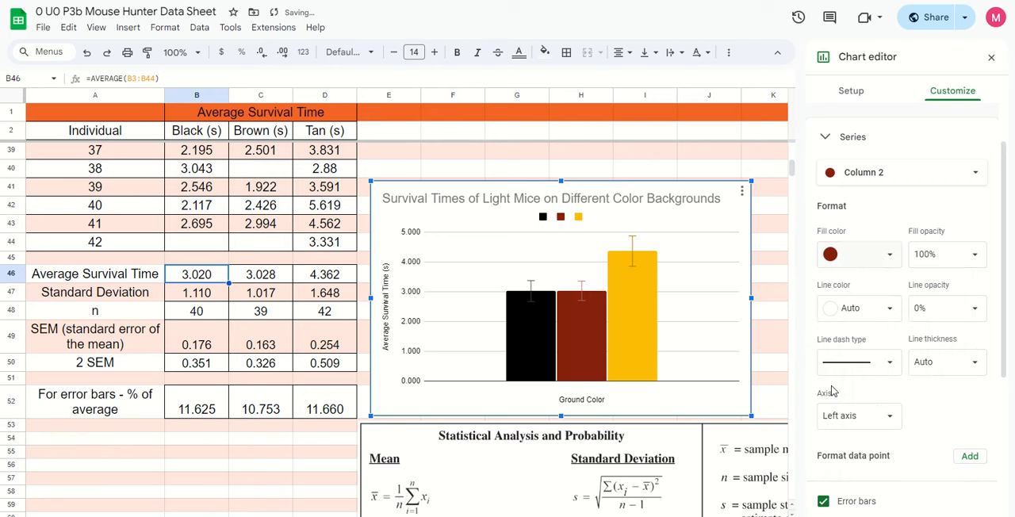
# Set the fill color of the Column 3 series to a light pinkish tan
pyautogui.click(874, 181)
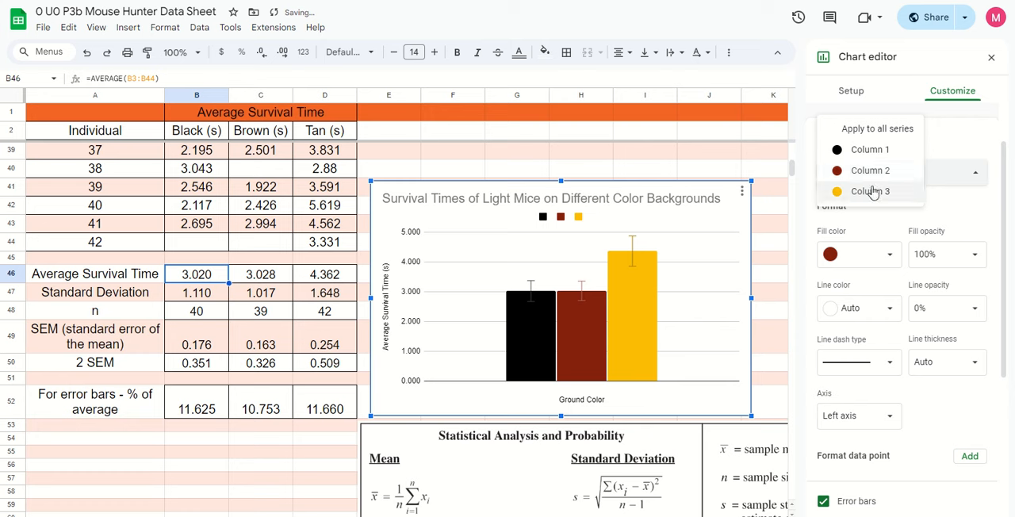
pyautogui.click(871, 191)
pyautogui.click(888, 265)
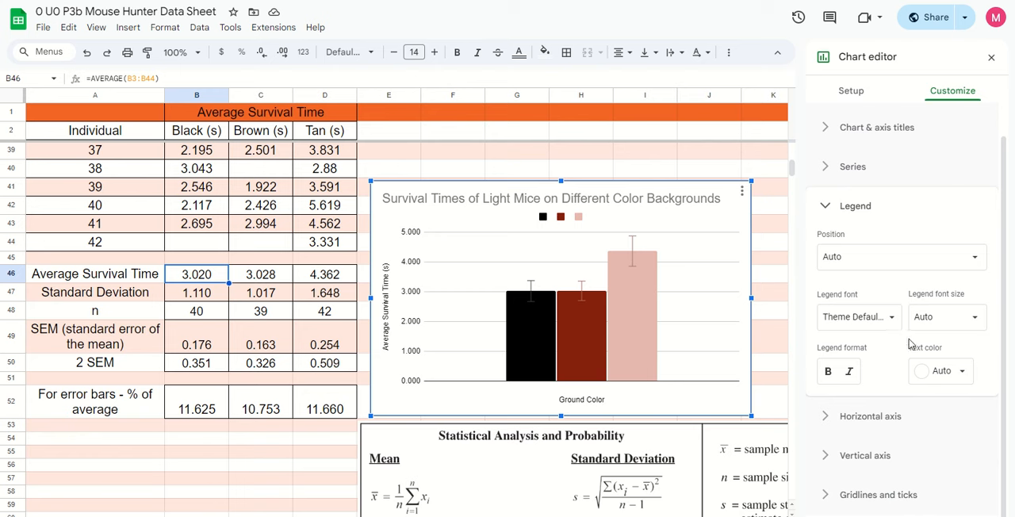
# Try the Top position for the chart legend and settle on the Left position
pyautogui.click(845, 166)
pyautogui.scroll(-5, 868, 229)
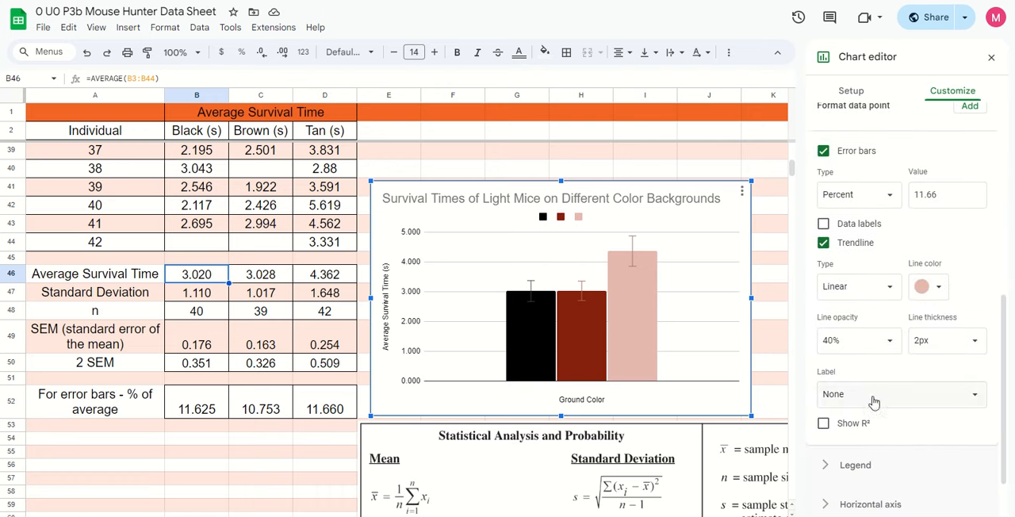
pyautogui.click(848, 409)
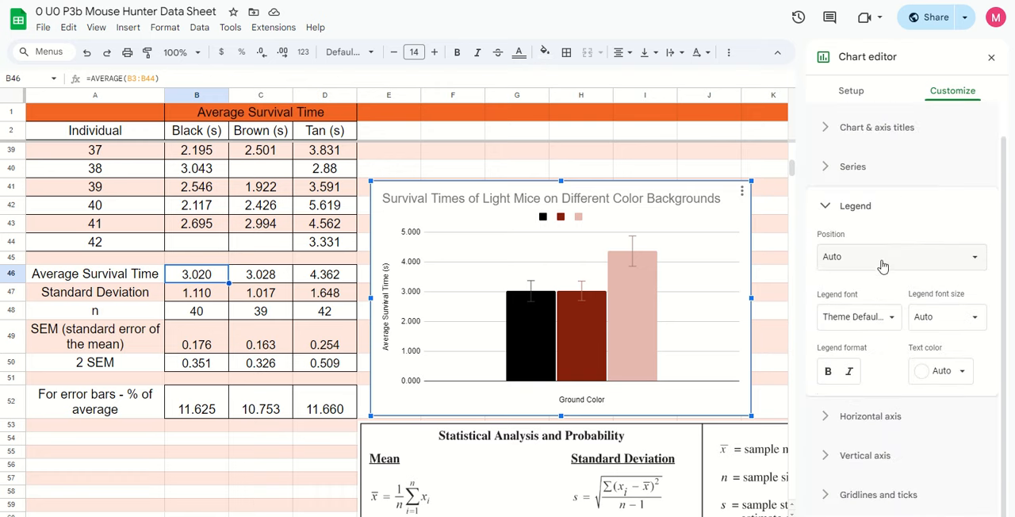
pyautogui.click(880, 262)
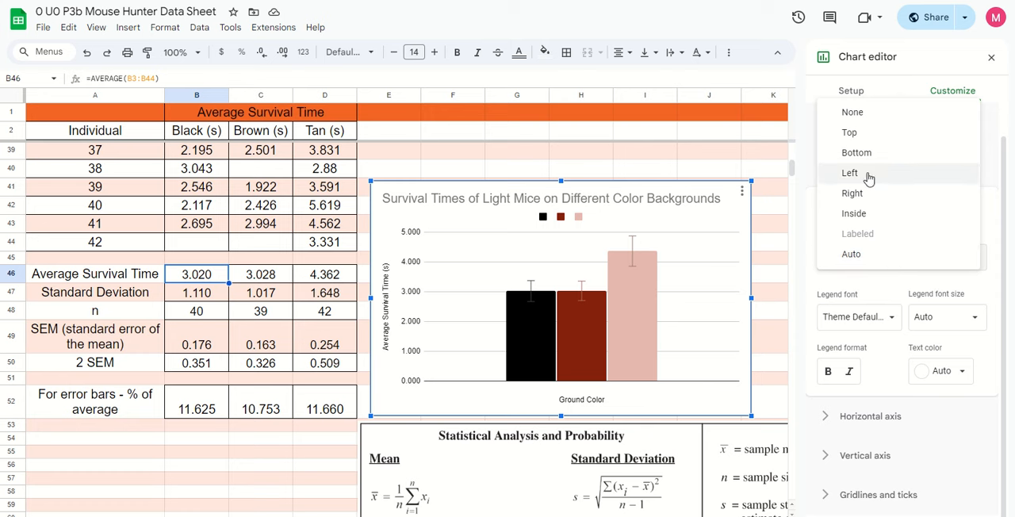
pyautogui.click(866, 133)
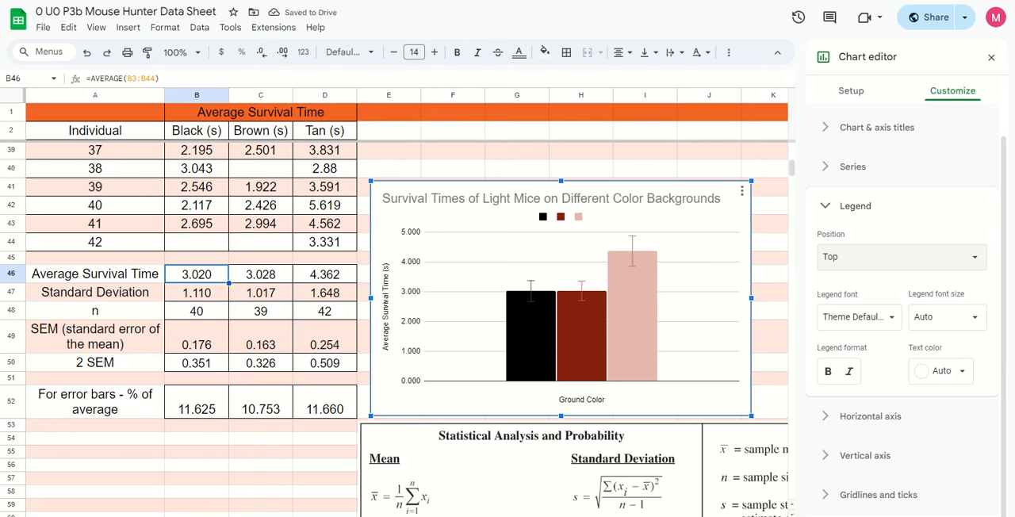
pyautogui.click(836, 268)
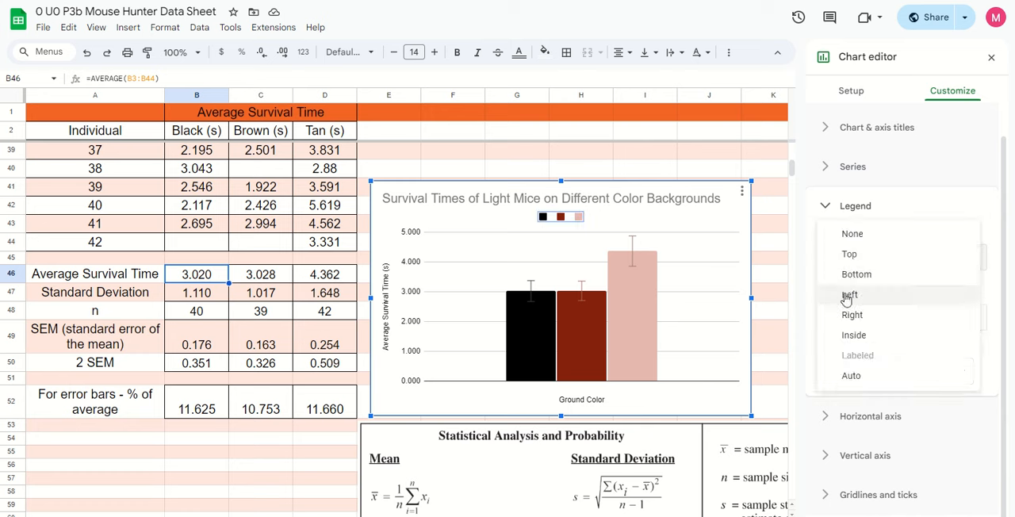
pyautogui.click(846, 295)
# Label the black series' legend entry "Black"
pyautogui.click(387, 218)
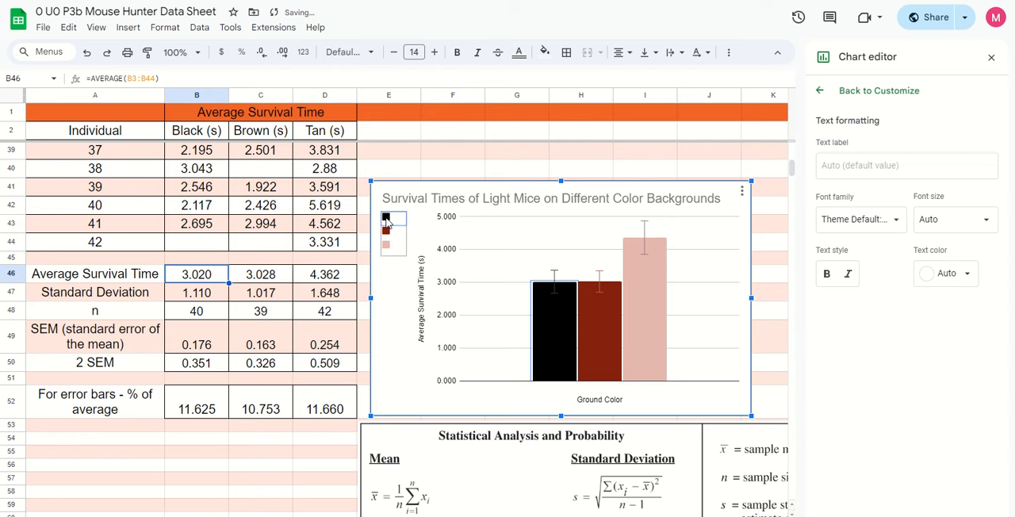
pyautogui.click(837, 168)
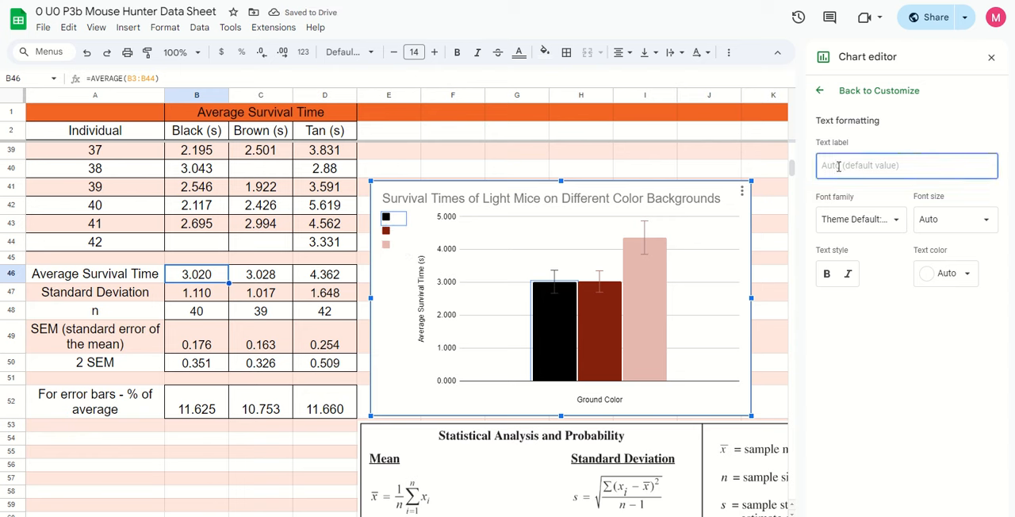
pyautogui.write('Blac')
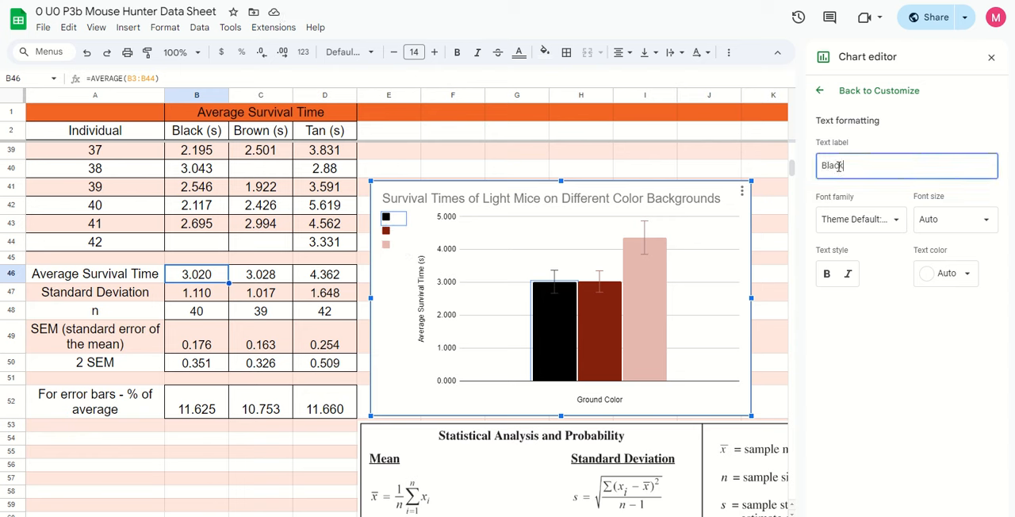
pyautogui.write('k')
# Label the dark reddish brown series' legend entry "Brown"
pyautogui.click(388, 242)
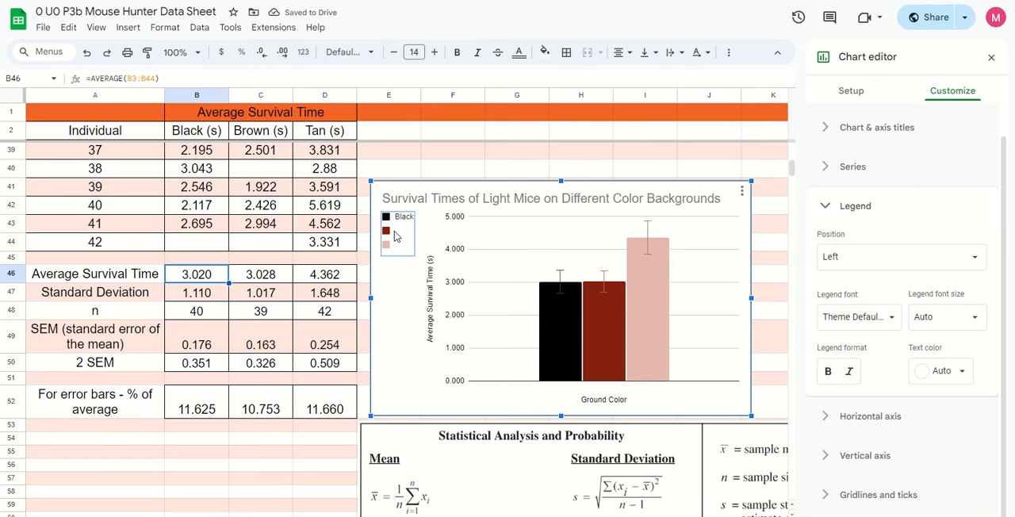
pyautogui.click(388, 231)
pyautogui.click(842, 165)
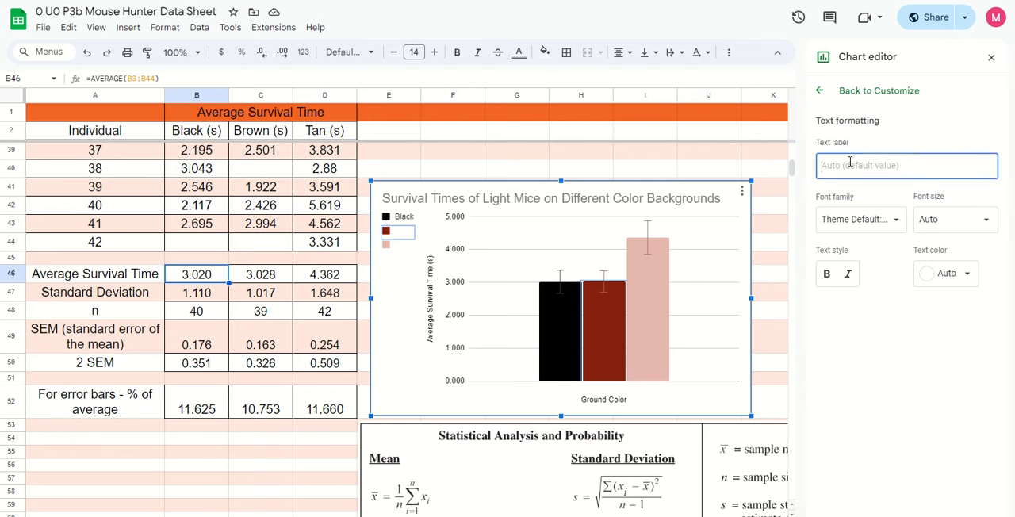
pyautogui.write('Brown')
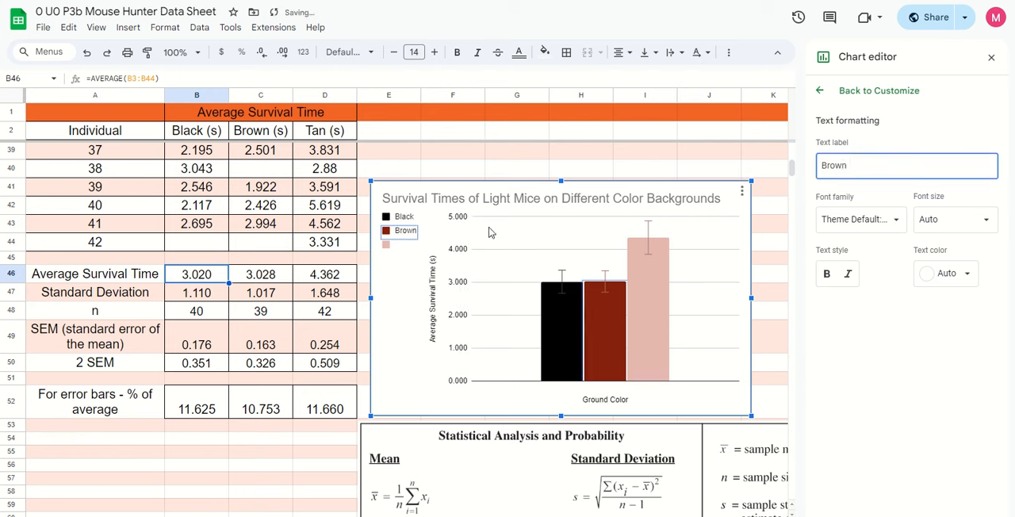
# Label the light pinkish tan series' legend entry "Tan" and return to the legend settings
pyautogui.click(386, 245)
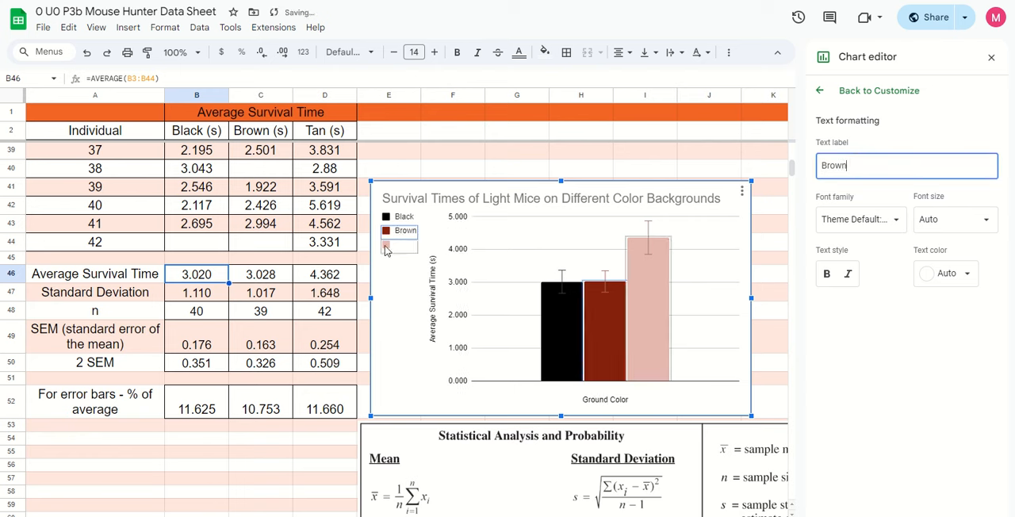
pyautogui.click(844, 166)
pyautogui.write('Tan')
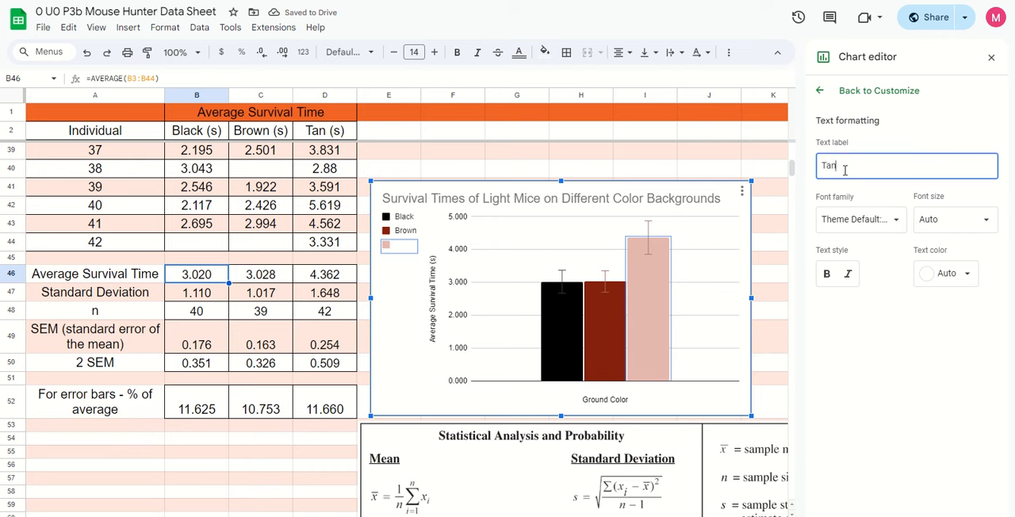
pyautogui.click(843, 92)
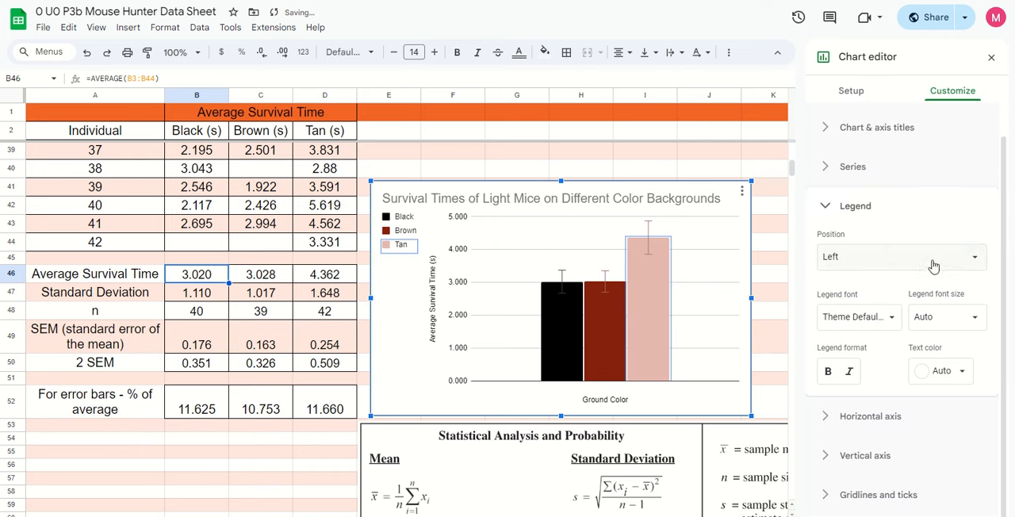
# Try the Right position for the chart legend and settle on the Top position
pyautogui.click(888, 257)
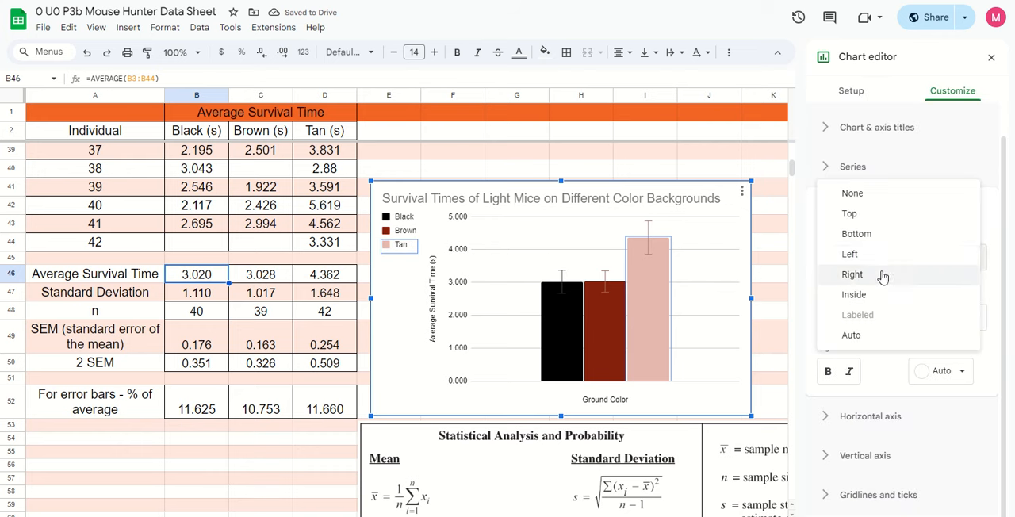
pyautogui.click(881, 274)
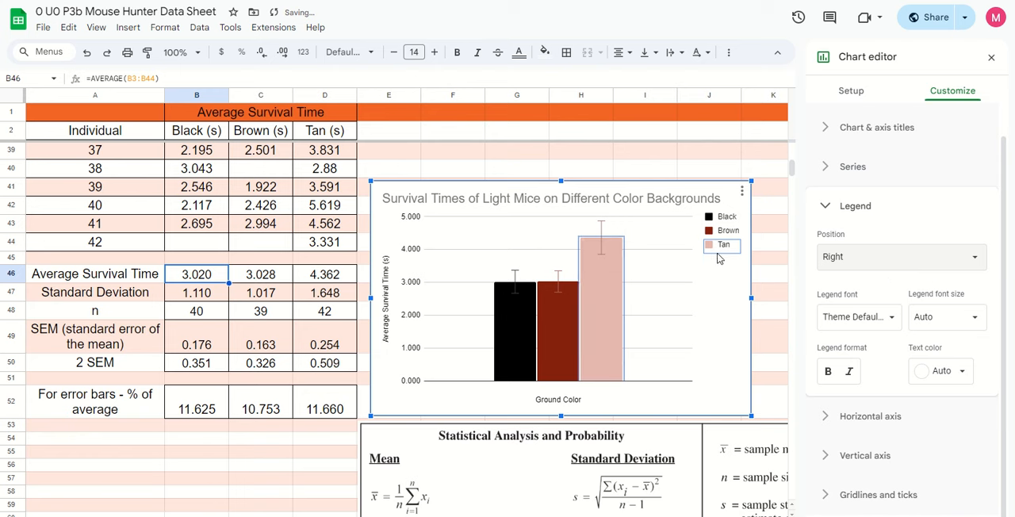
pyautogui.click(933, 265)
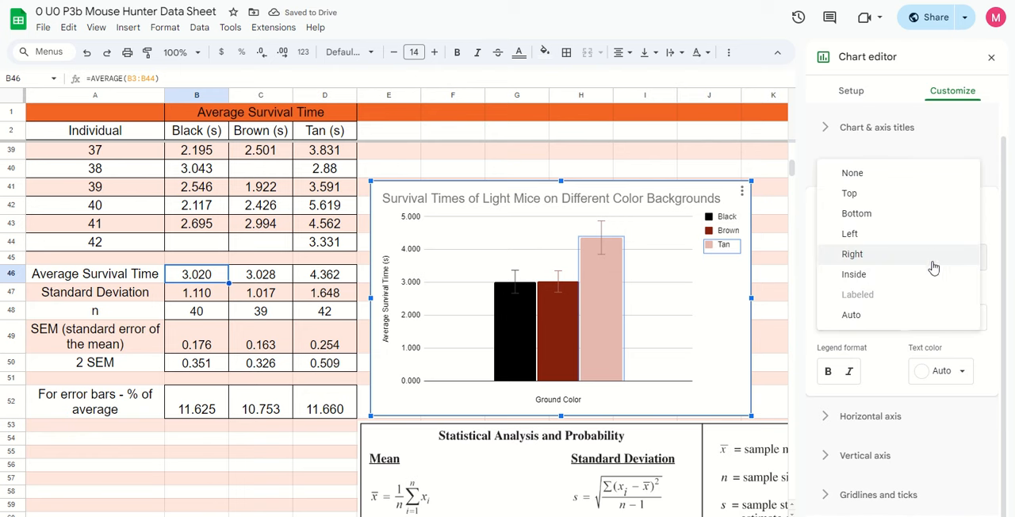
pyautogui.click(882, 198)
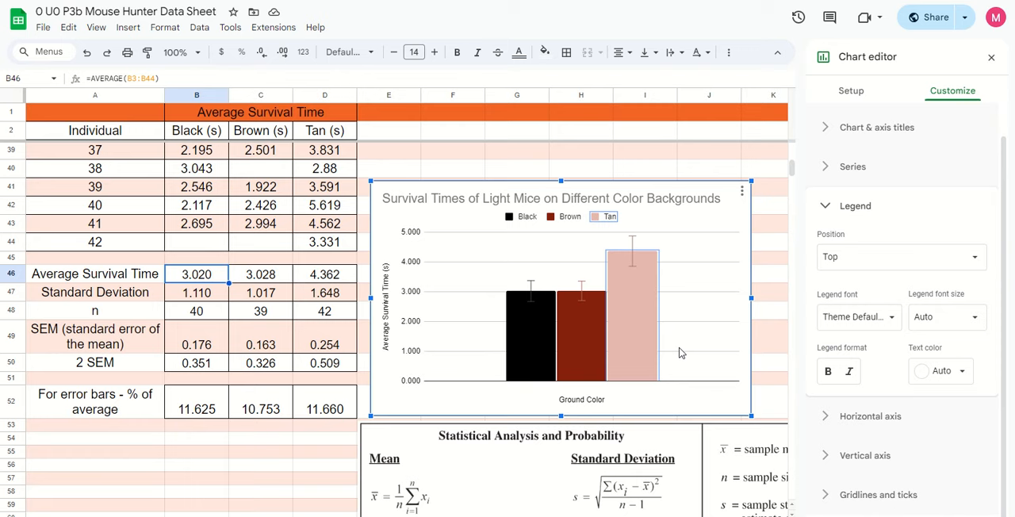
pyautogui.scroll(2, 779, 367)
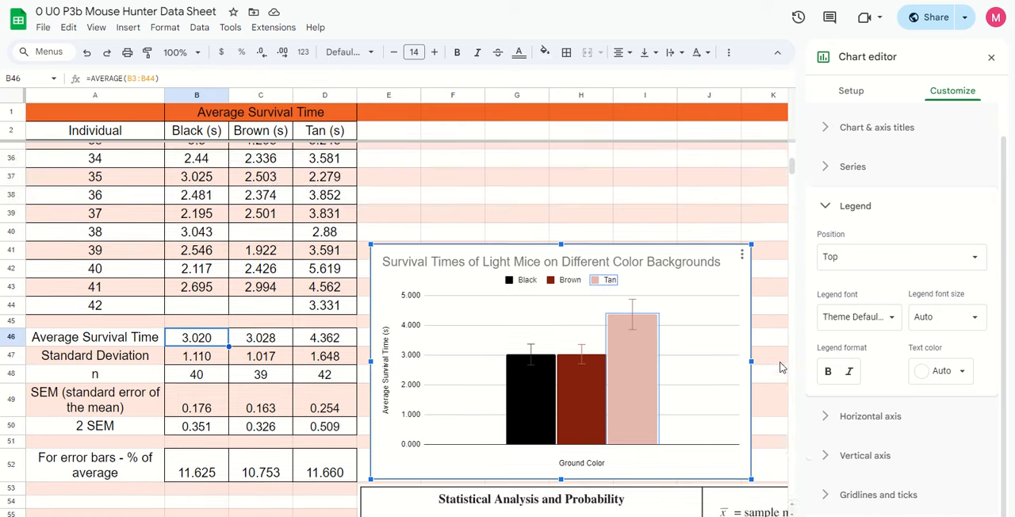
pyautogui.scroll(-2, 781, 367)
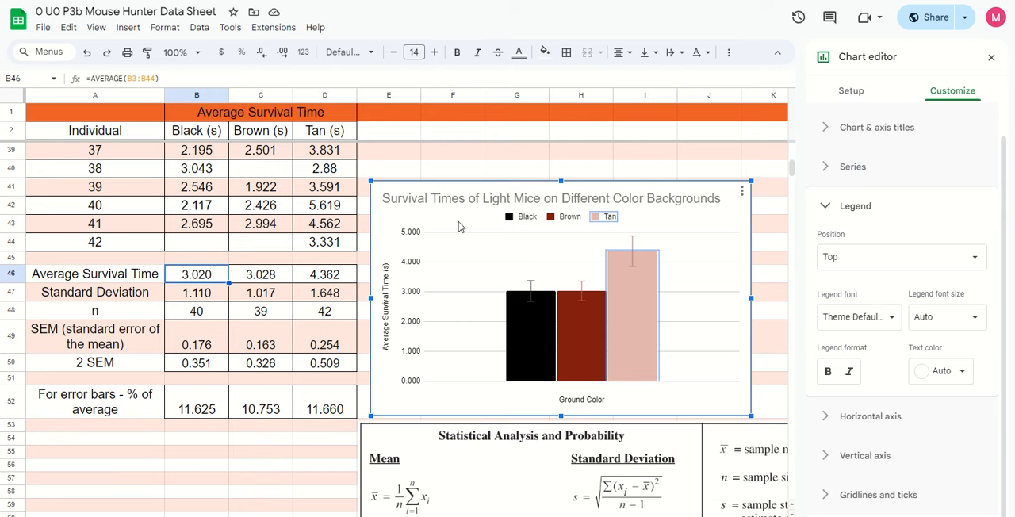